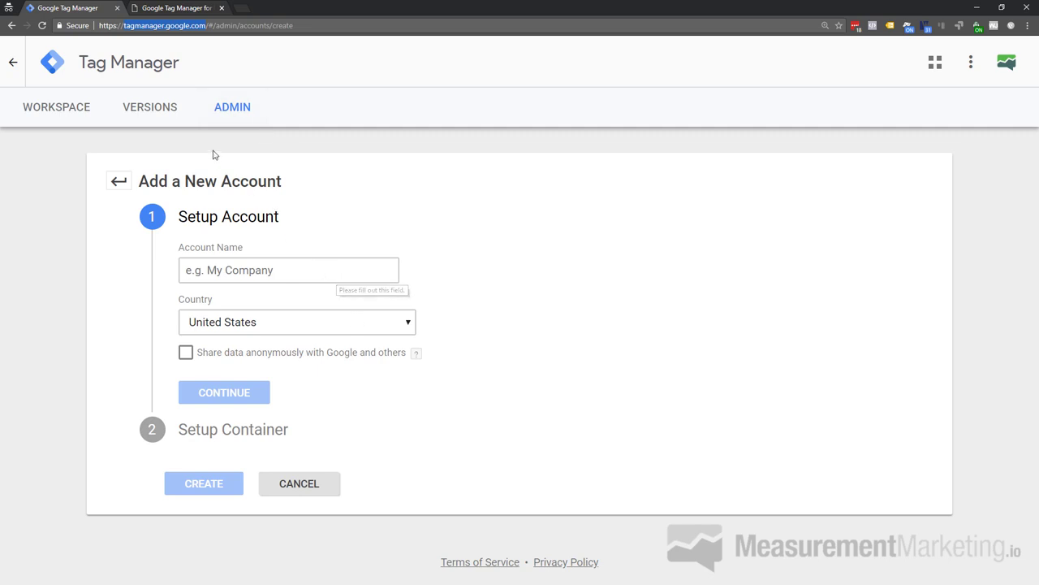
Start a new Tag Manager account named MeasurementMarketing.io with anonymous data sharing enabled, and continue to the container setup.
click(64, 76)
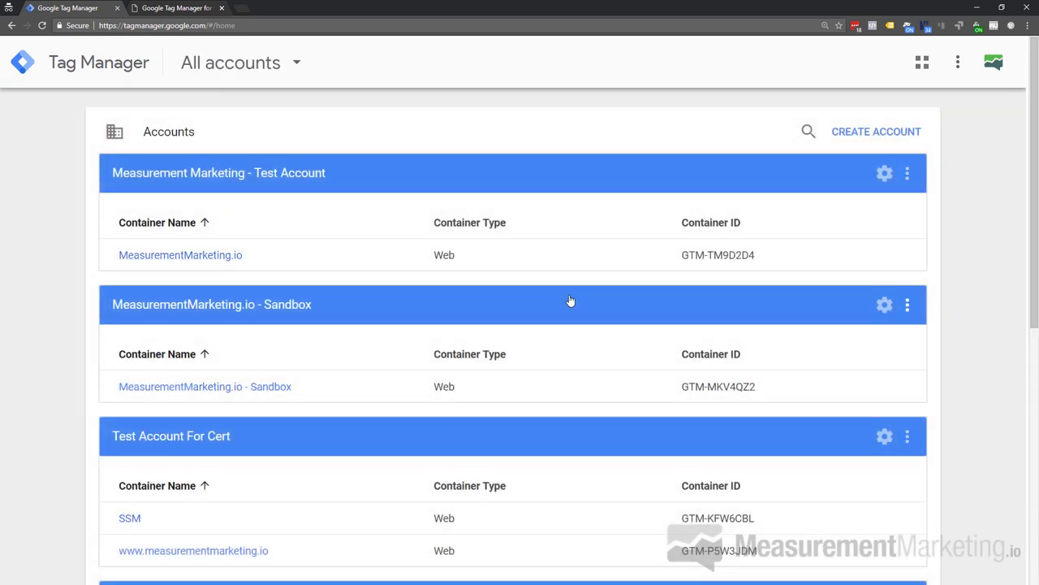
click(842, 136)
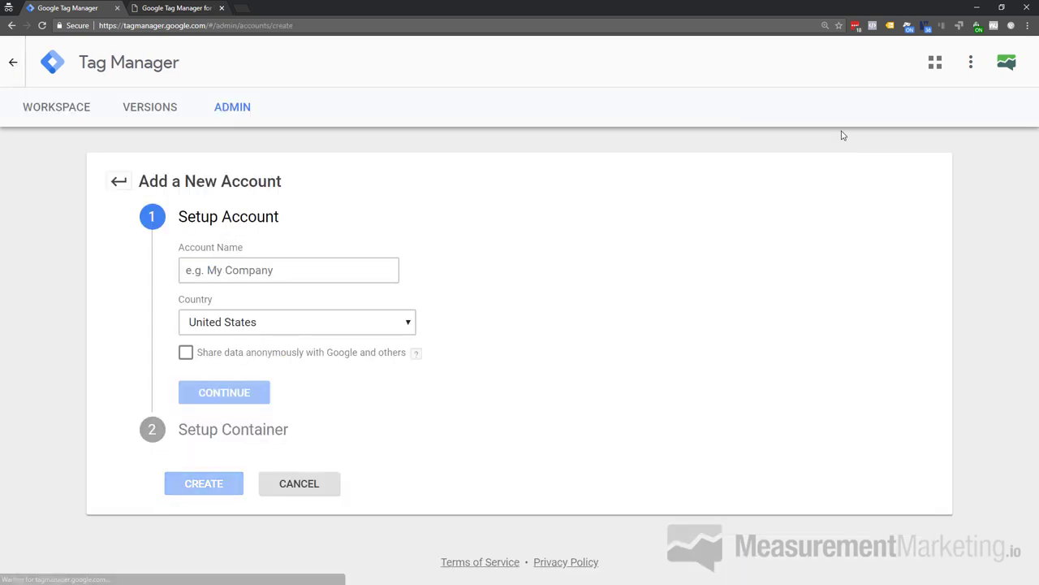
click(370, 271)
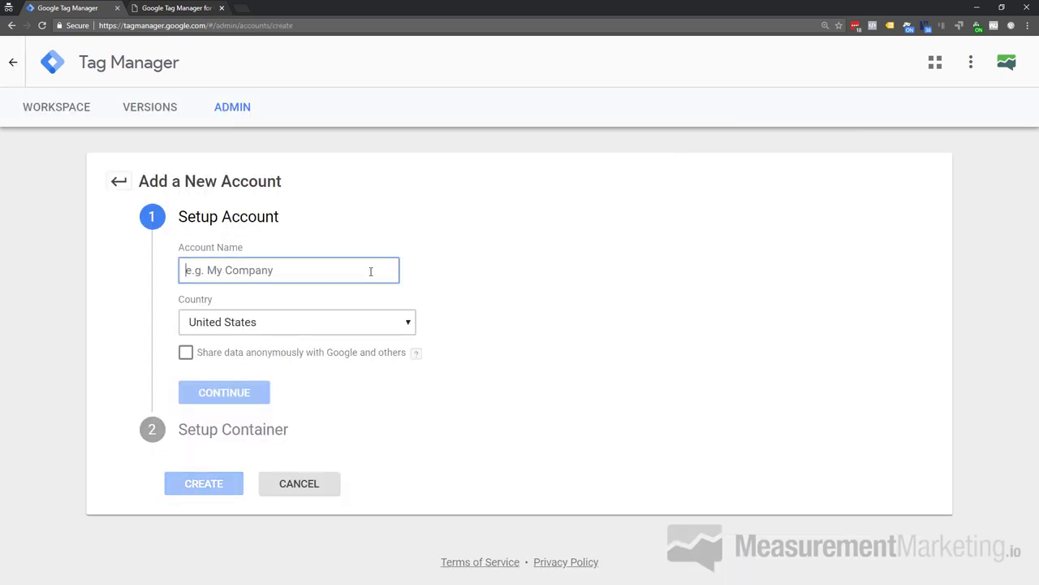
text(Meas)
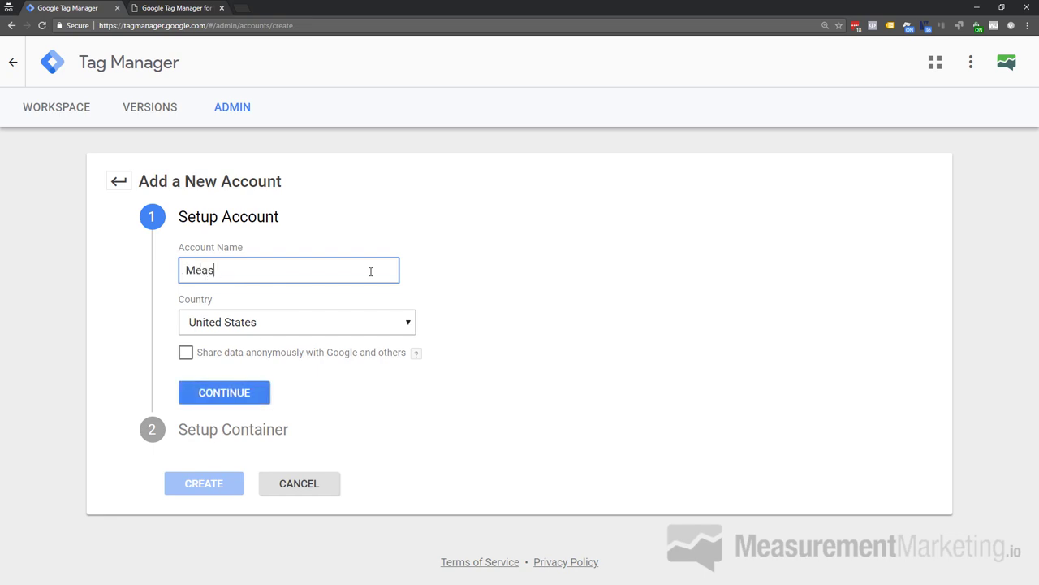
text(urementMarketing.io)
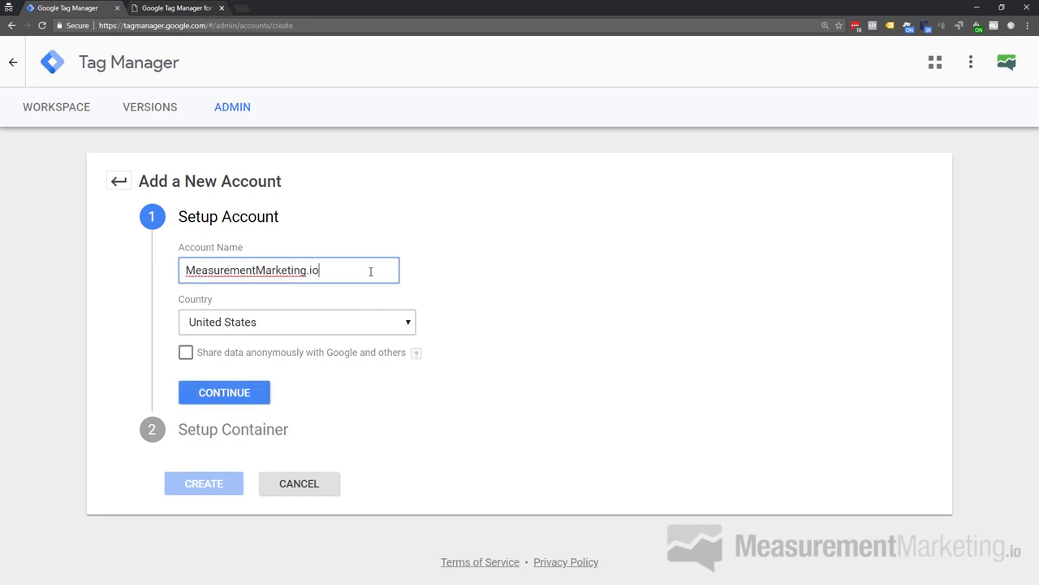
click(186, 352)
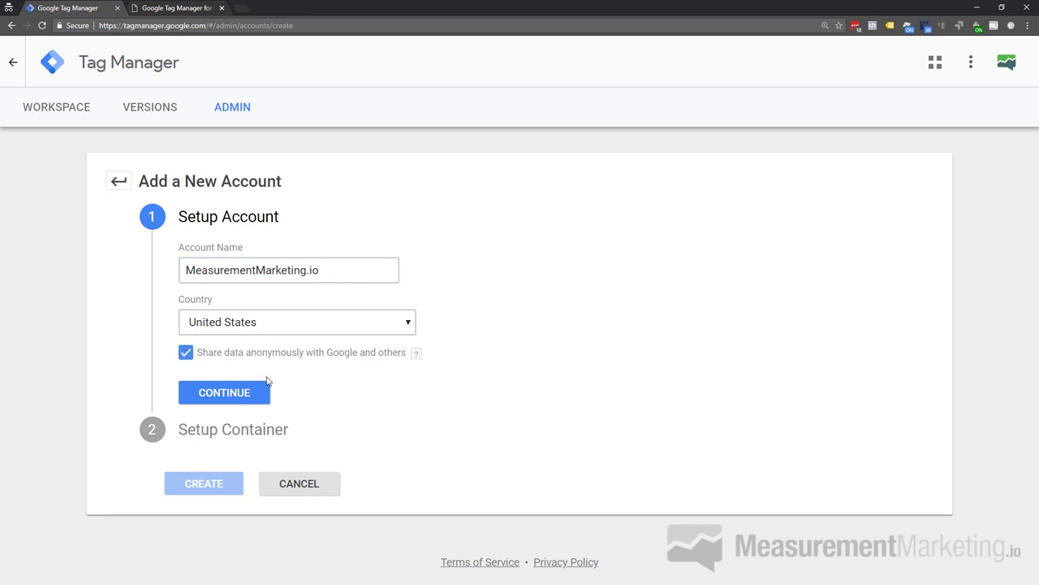
click(209, 397)
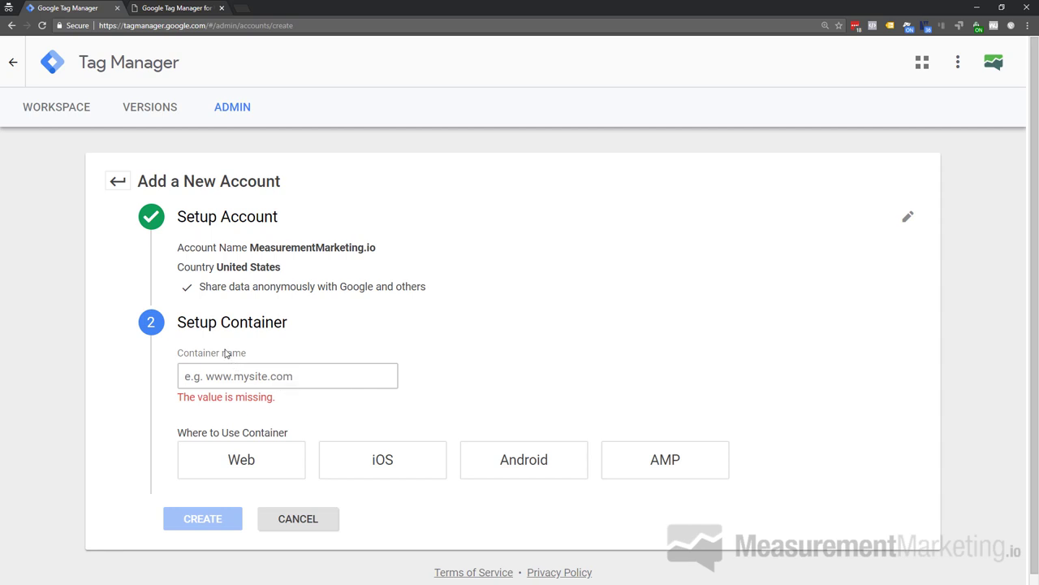
Name the container measurementmarketingio-demo, set it for Web use, and submit the new account for creation.
click(238, 375)
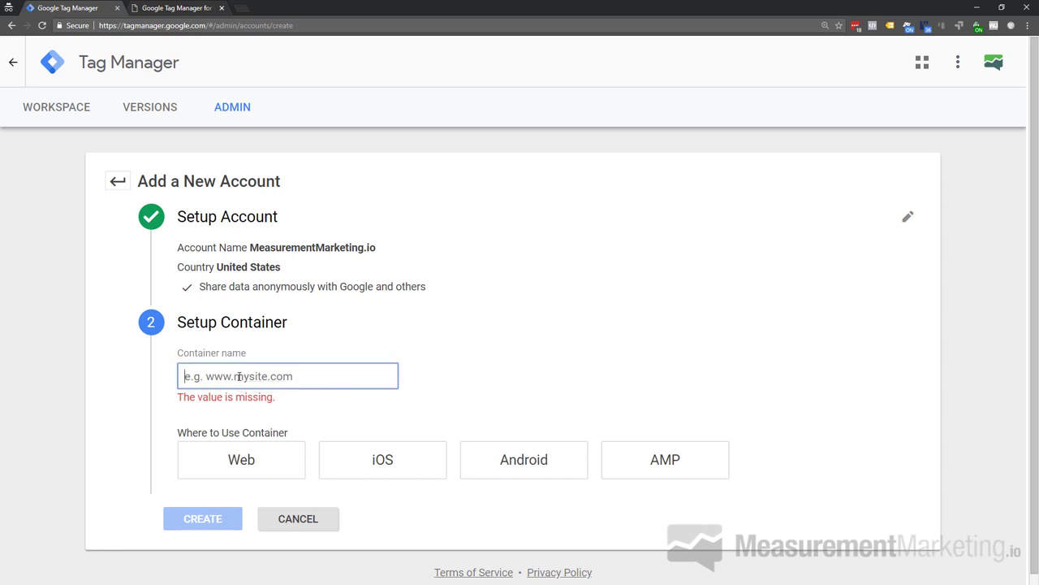
text(measureme)
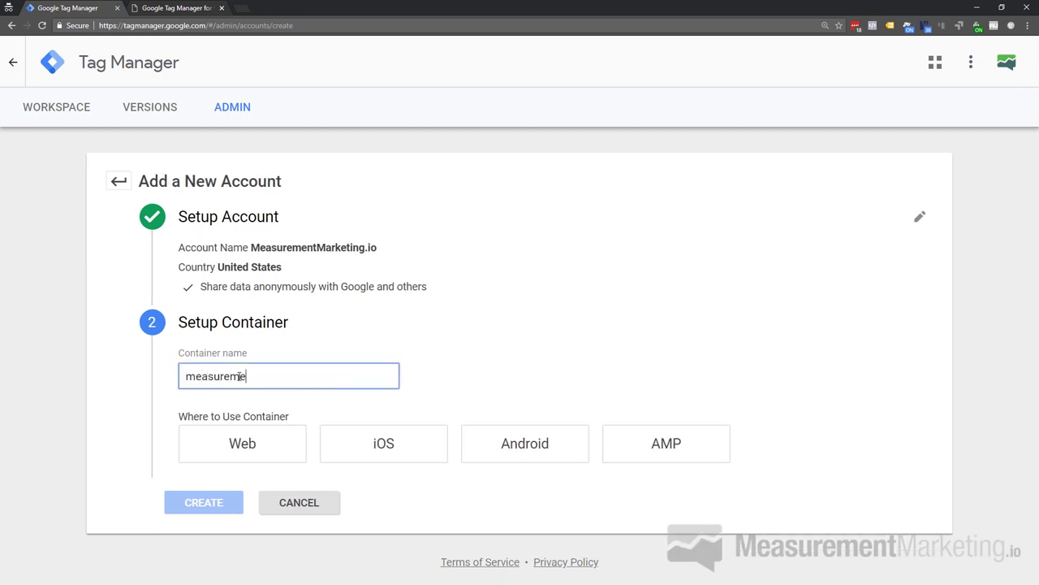
text(ntmarketingio-demo)
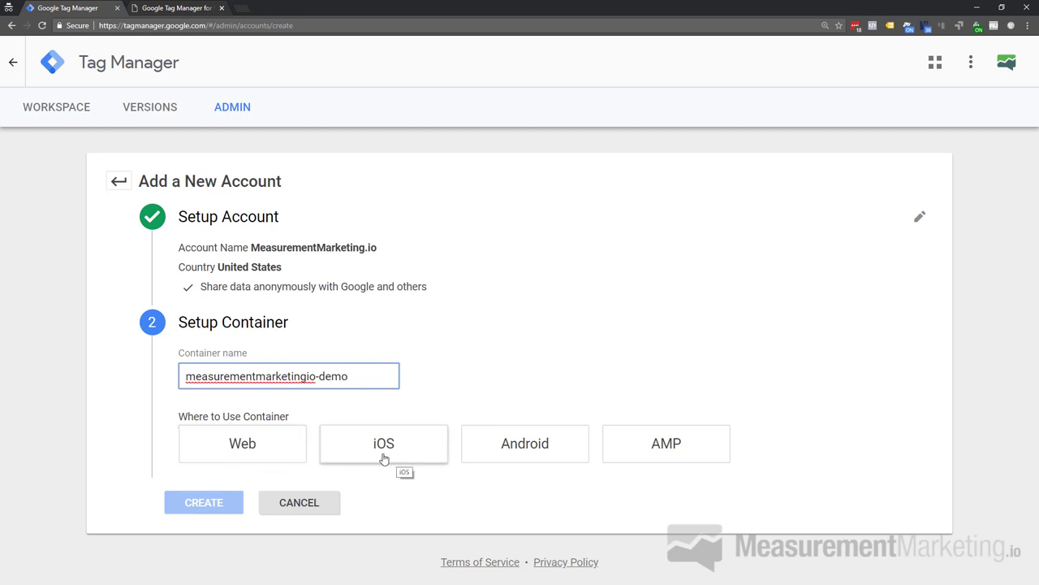
click(227, 453)
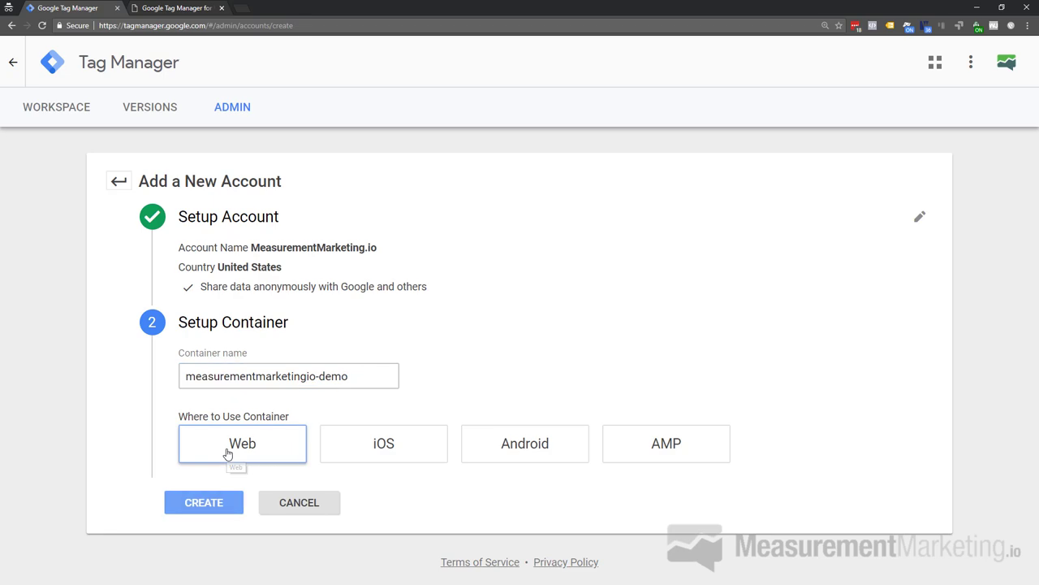
click(202, 507)
Review the Terms of Service Agreement, accept the GDPR Data Processing Terms, and agree to the terms.
scroll(342, 357, down, 3)
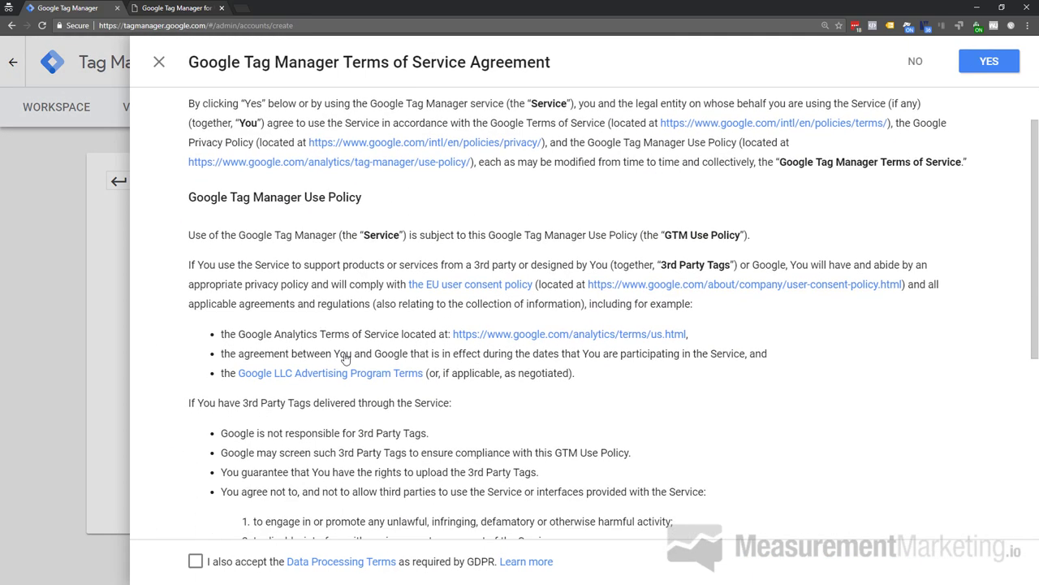
scroll(342, 357, down, 1)
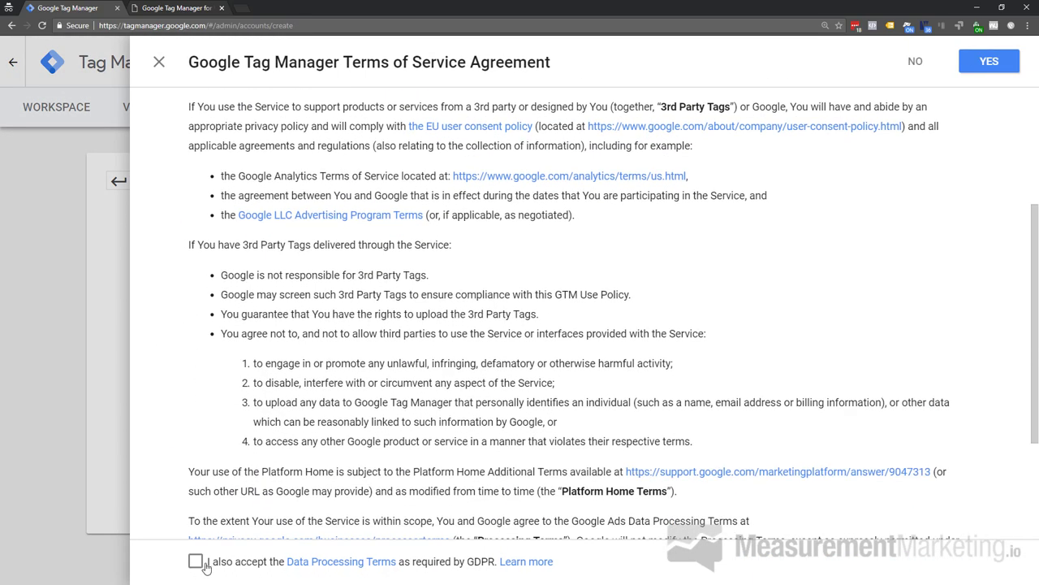
click(195, 561)
click(989, 61)
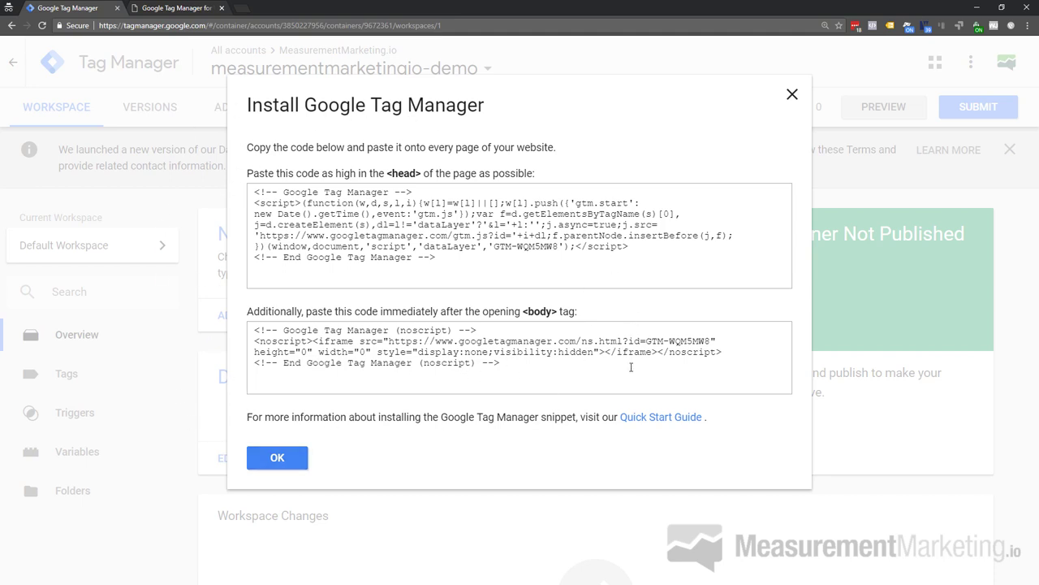
Highlight the container ID in the body snippet and dismiss the Google Tag Manager installation code.
drag(647, 341, 707, 340)
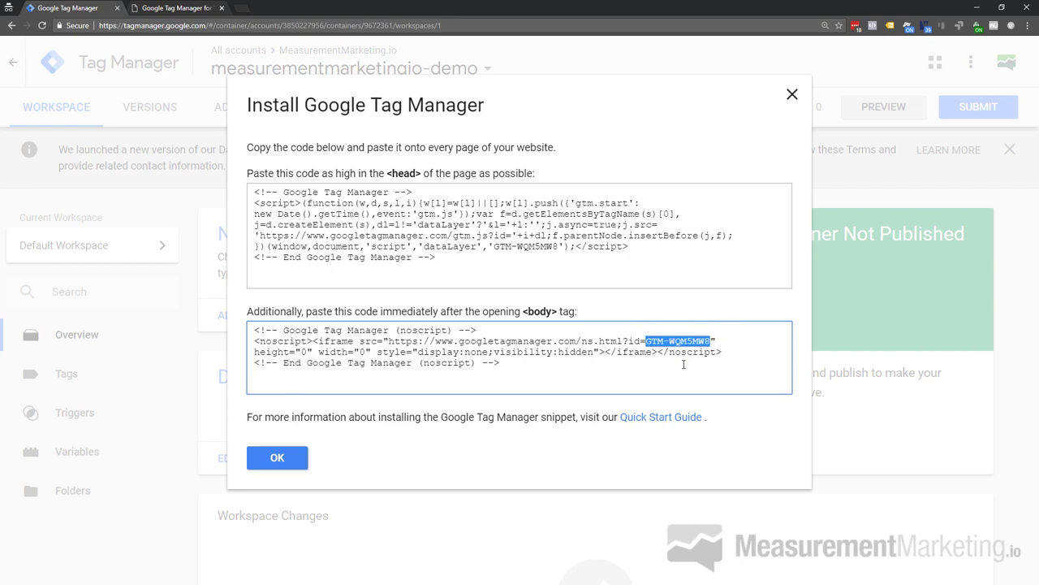
click(270, 458)
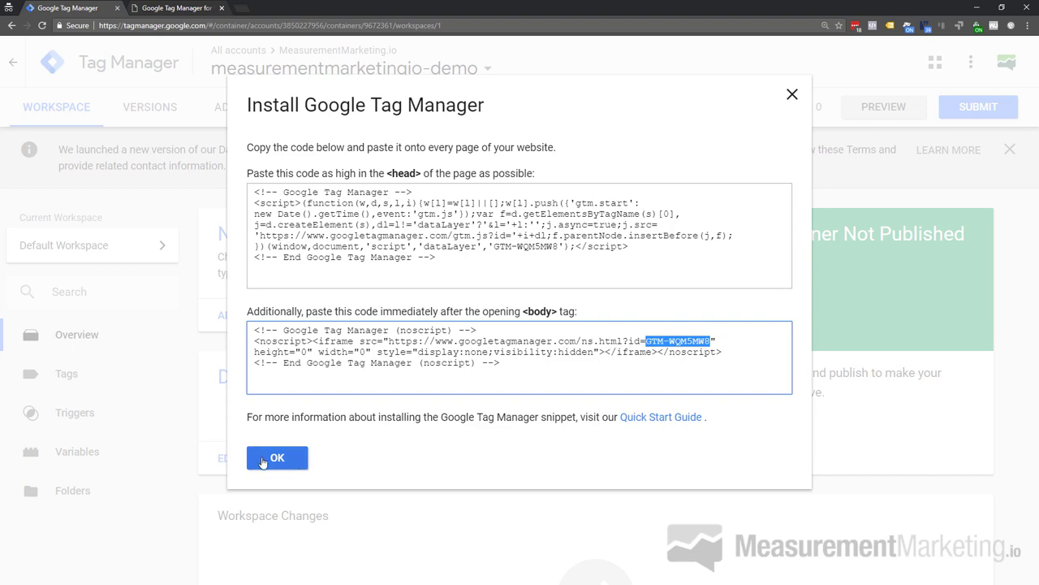
Switch to the MeasurementMarketing.io demo site and look over its latest posts.
click(171, 8)
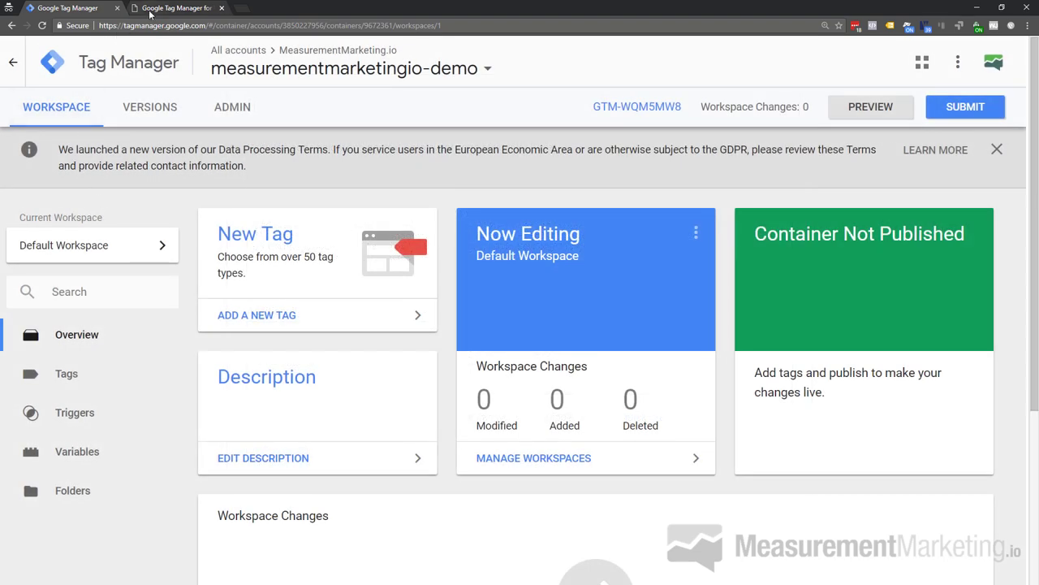
scroll(517, 281, down, 6)
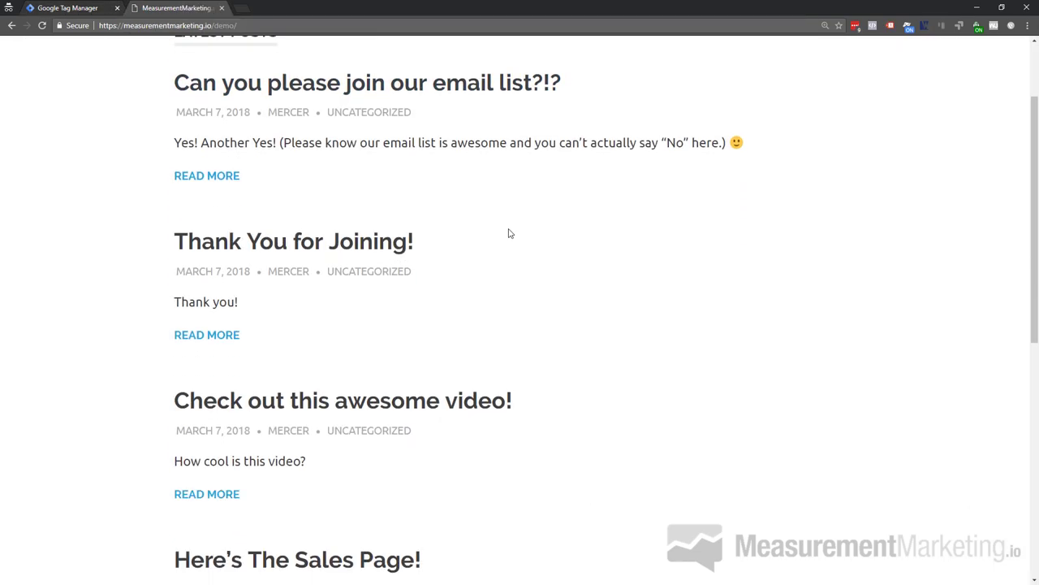
scroll(289, 355, up, 7)
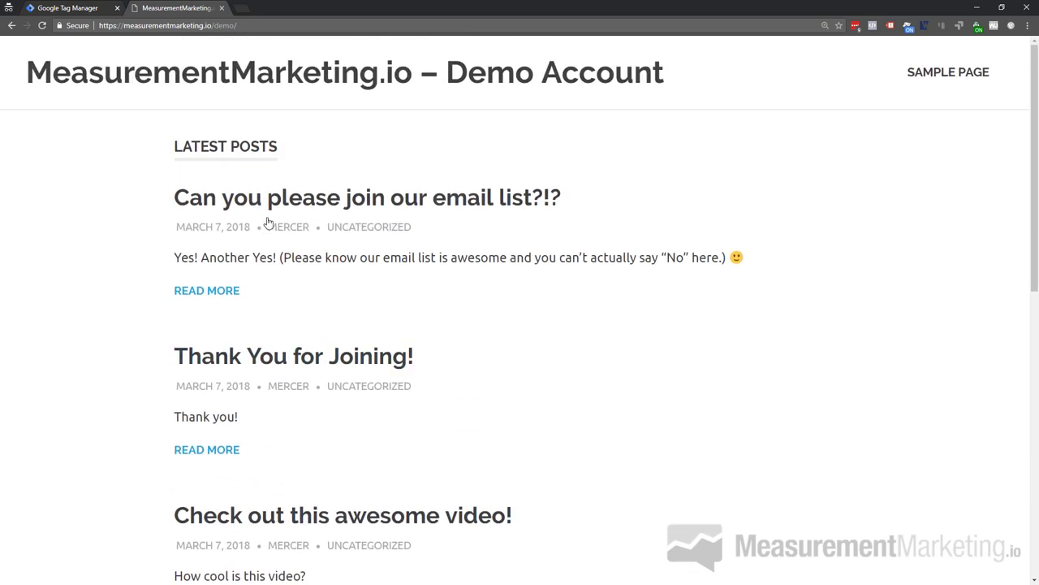
Return to Tag Manager, start a new tag in the measurementmarketingio-demo container, and open its tag type selection.
click(65, 8)
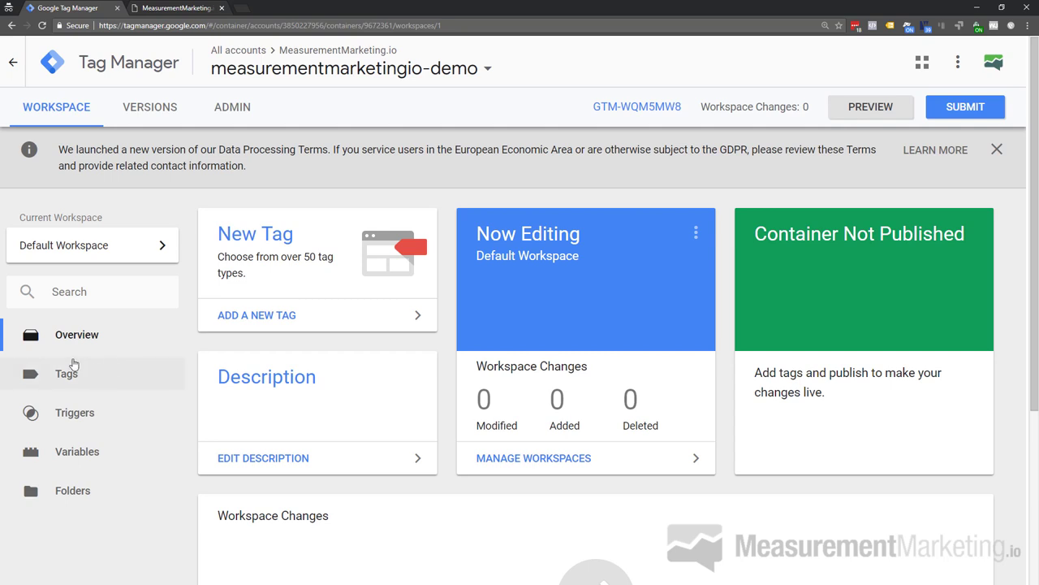
scroll(70, 365, down, 2)
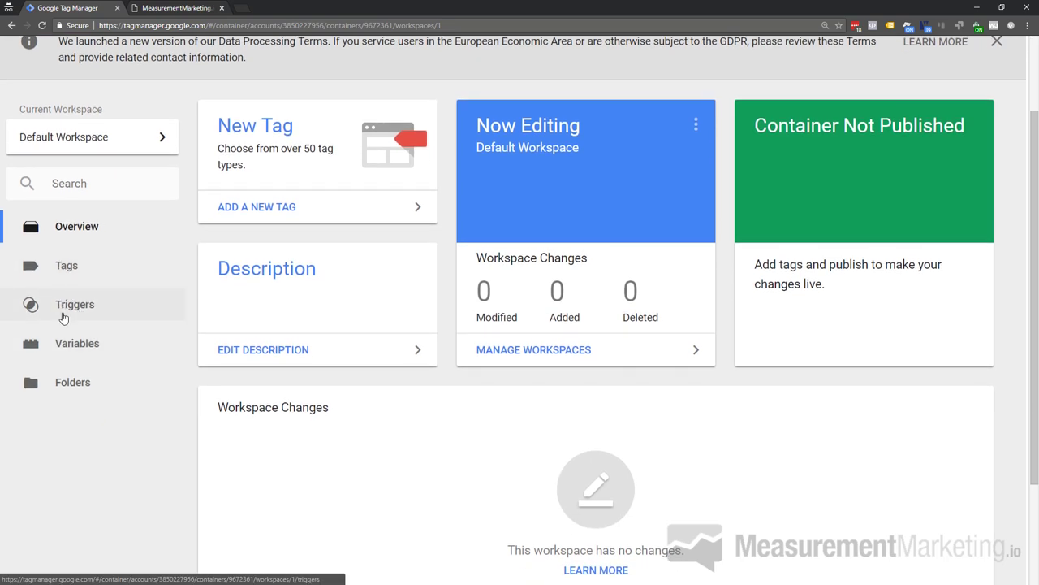
click(56, 268)
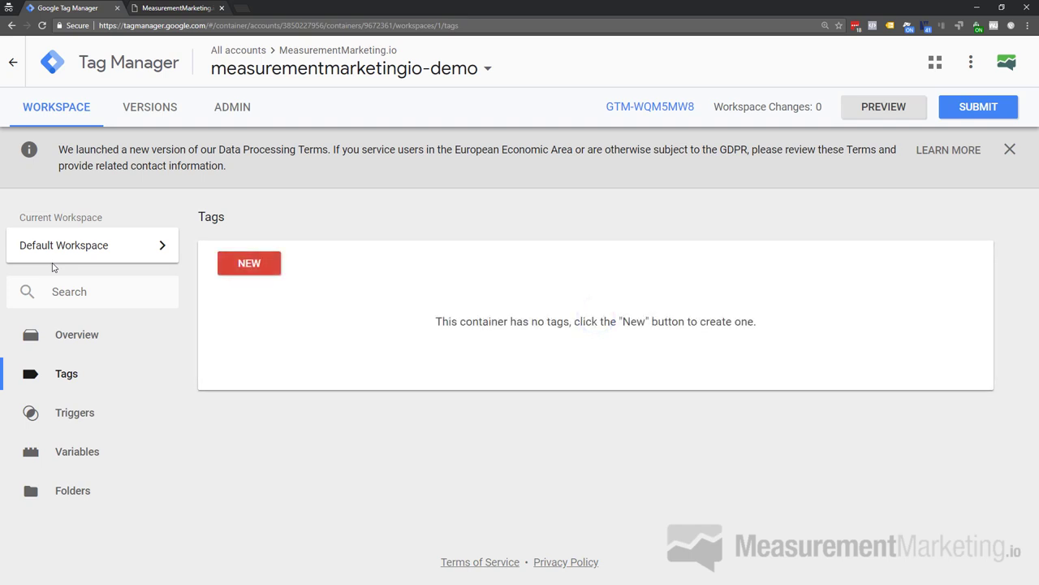
click(247, 270)
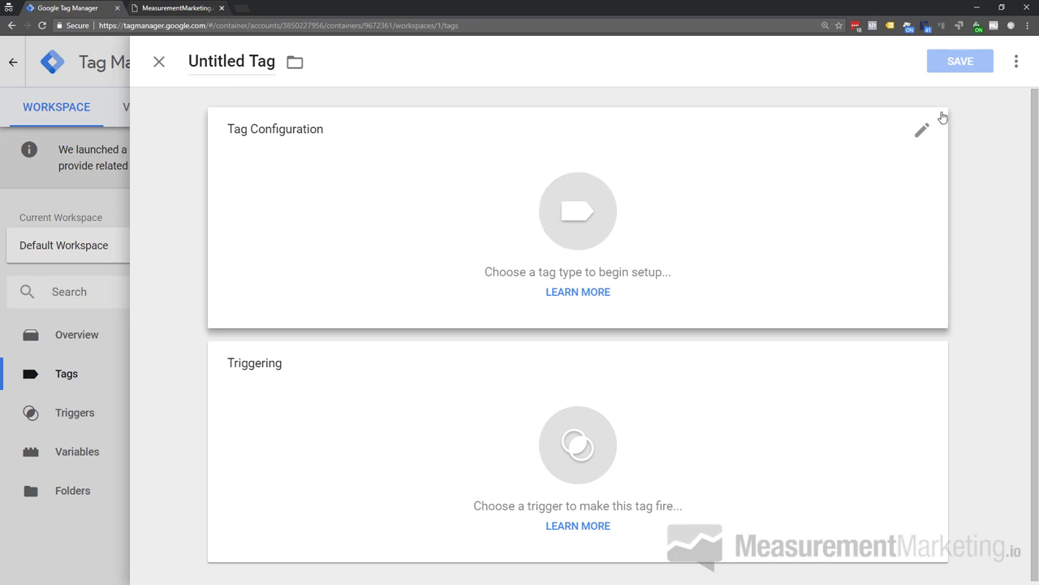
click(680, 195)
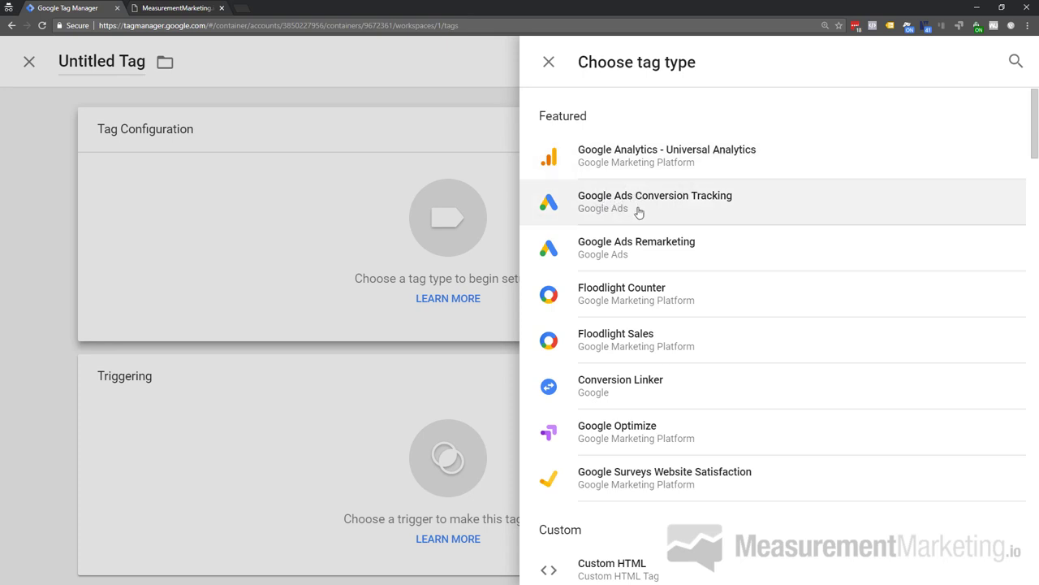
Examine the available tag types, from the featured Google tags through the custom and third-party vendor tags.
scroll(589, 386, down, 3)
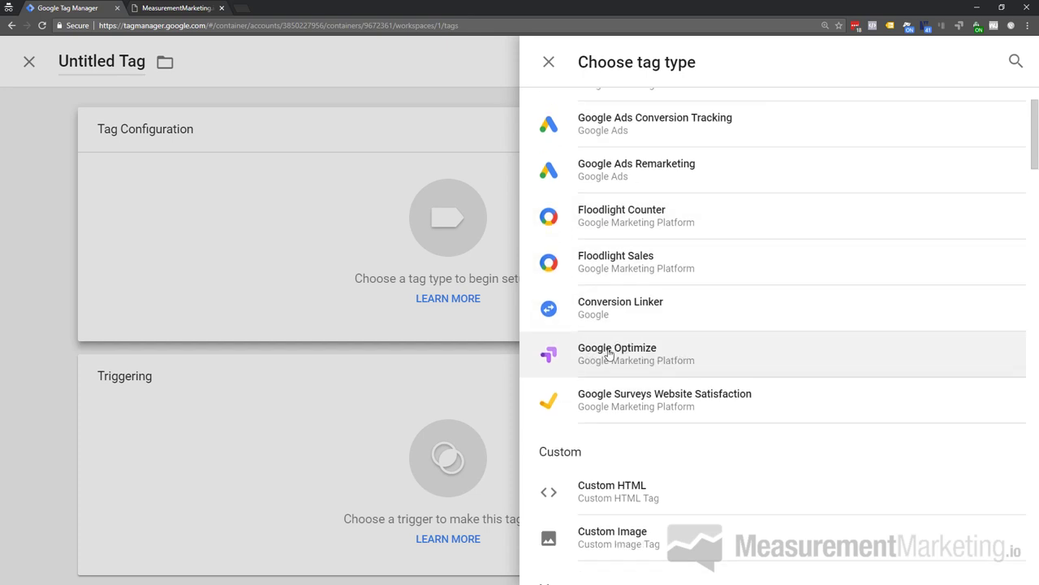
scroll(620, 341, down, 3)
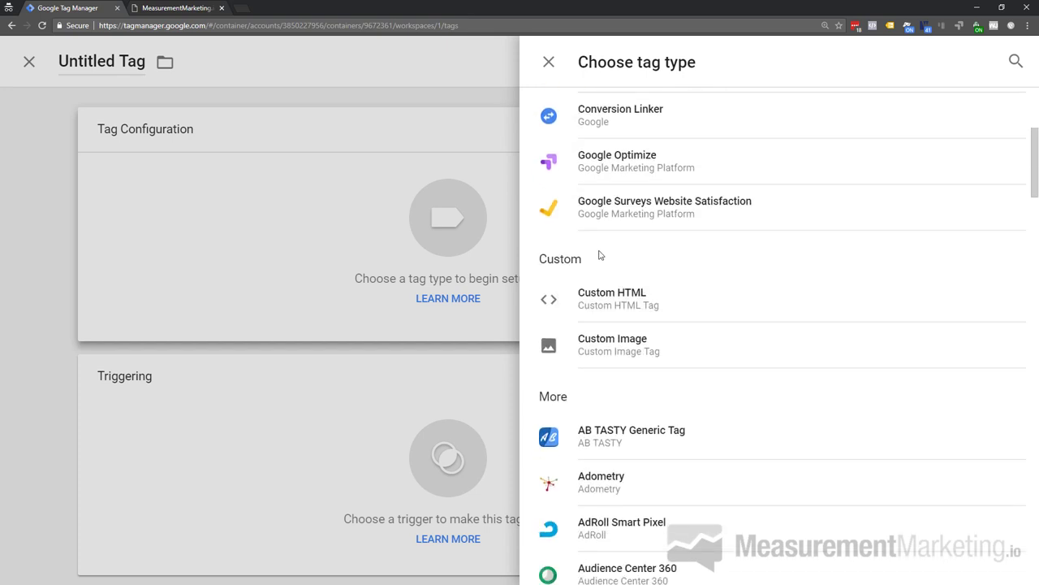
scroll(610, 248, down, 5)
scroll(636, 235, down, 2)
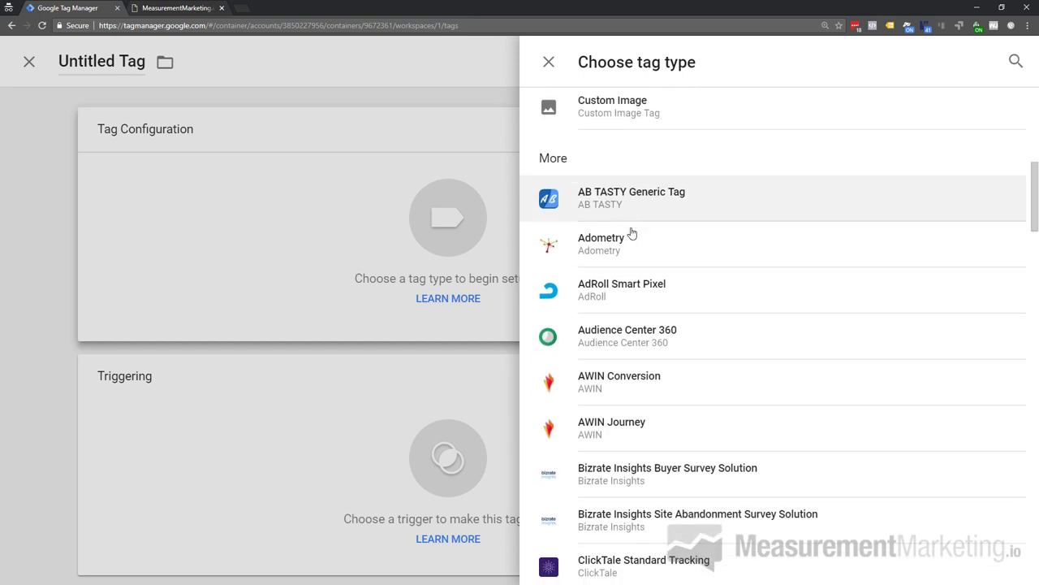
scroll(617, 276, down, 1)
scroll(617, 278, down, 2)
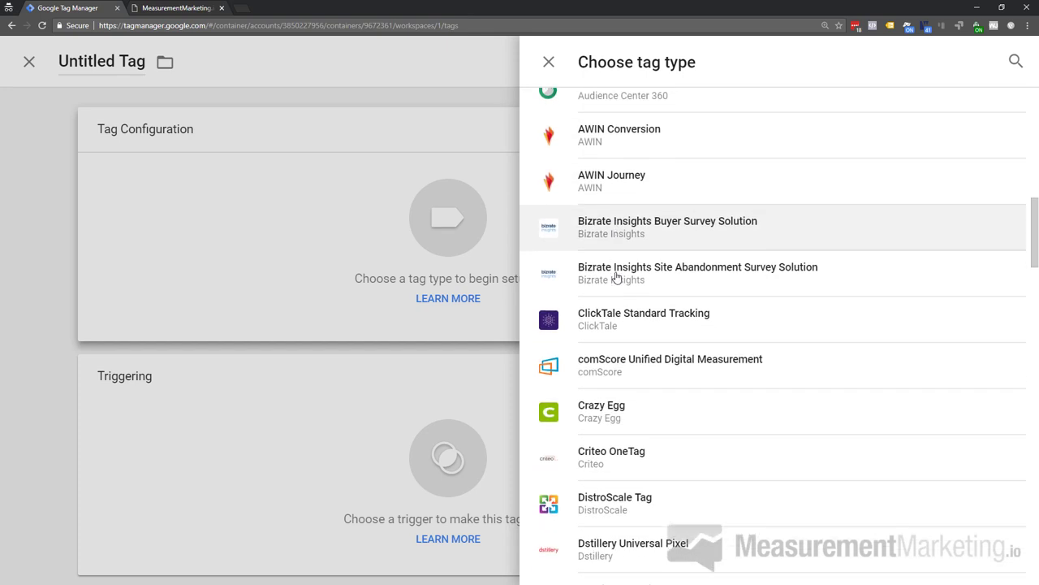
scroll(617, 278, down, 2)
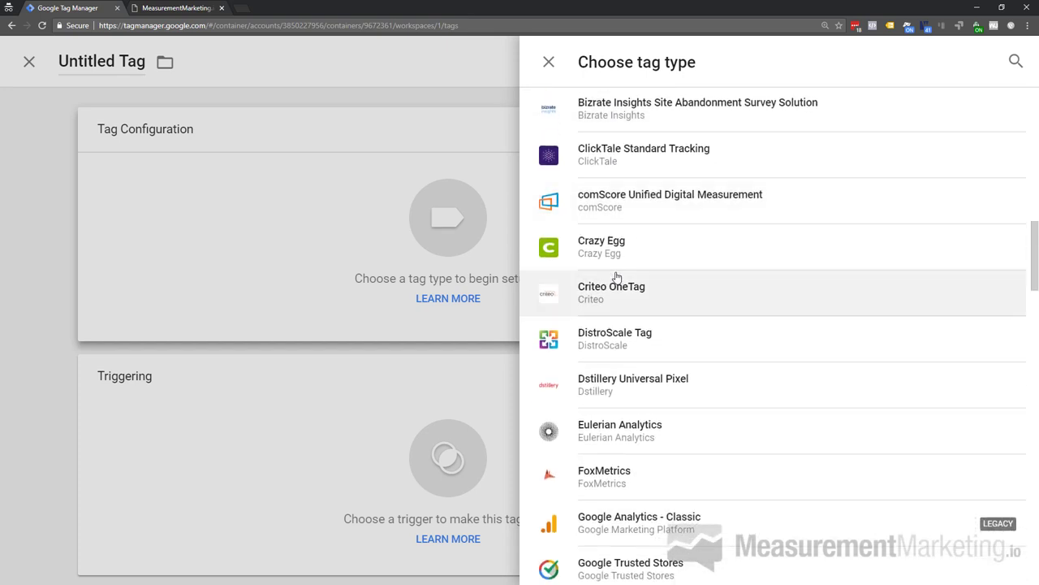
scroll(642, 430, down, 1)
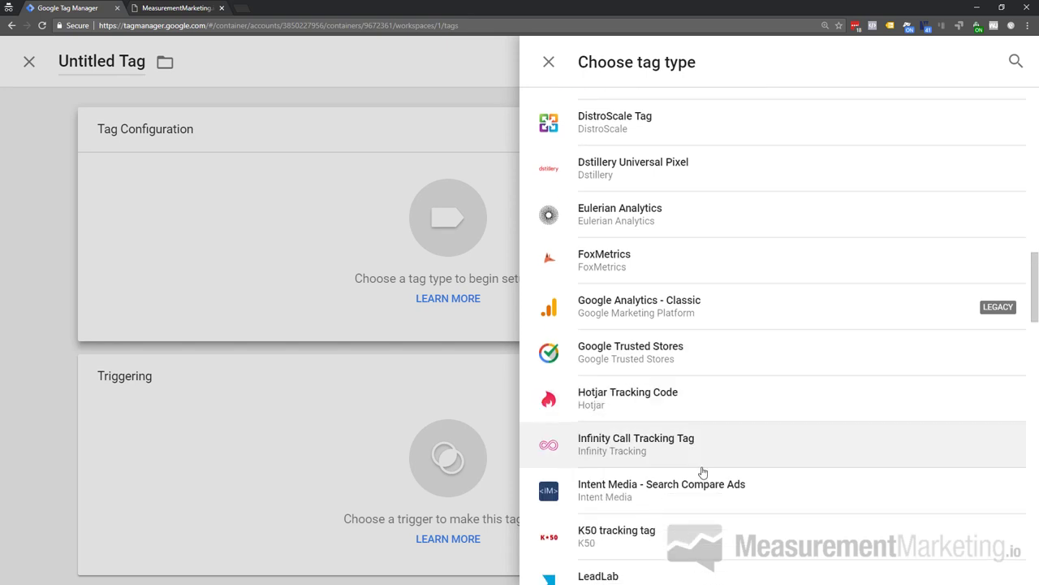
scroll(621, 423, down, 1)
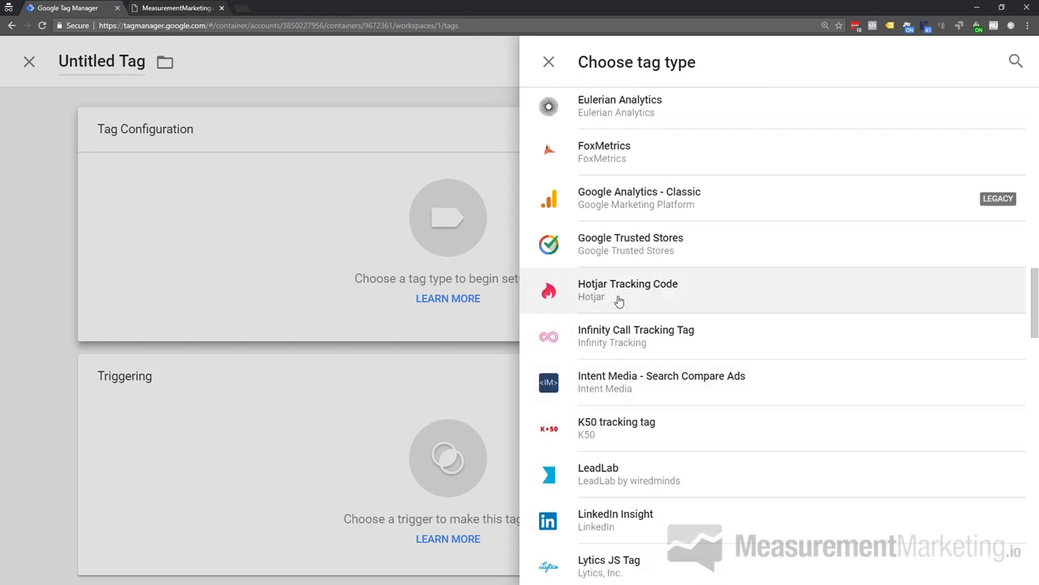
scroll(610, 325, down, 2)
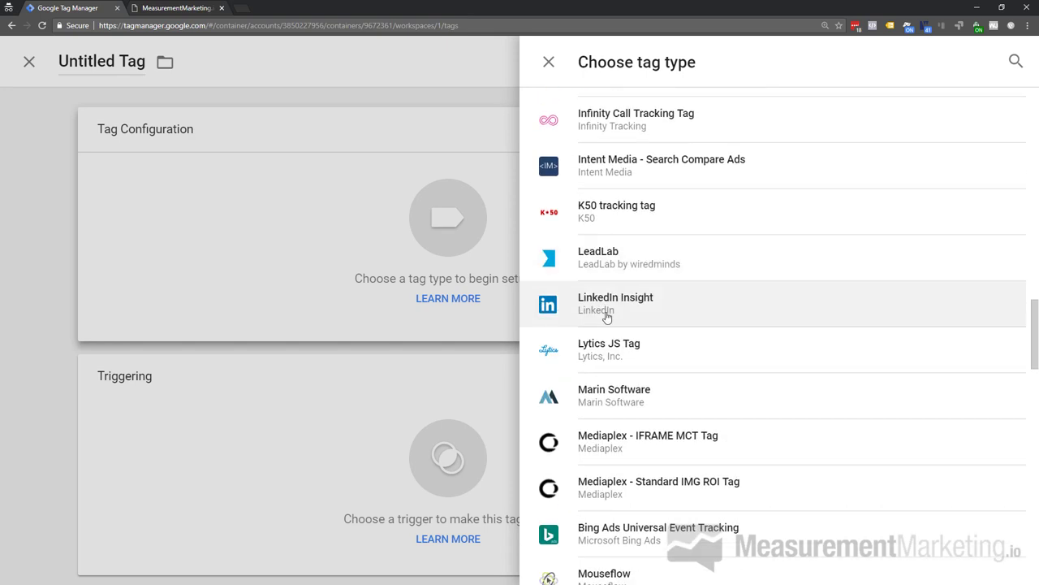
scroll(610, 325, down, 3)
scroll(609, 402, down, 6)
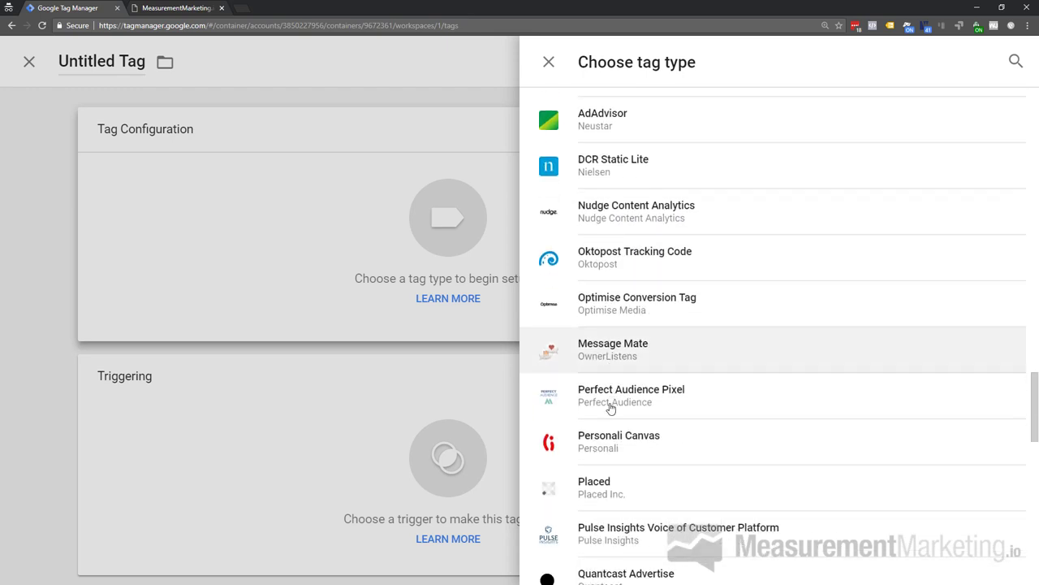
scroll(630, 408, down, 4)
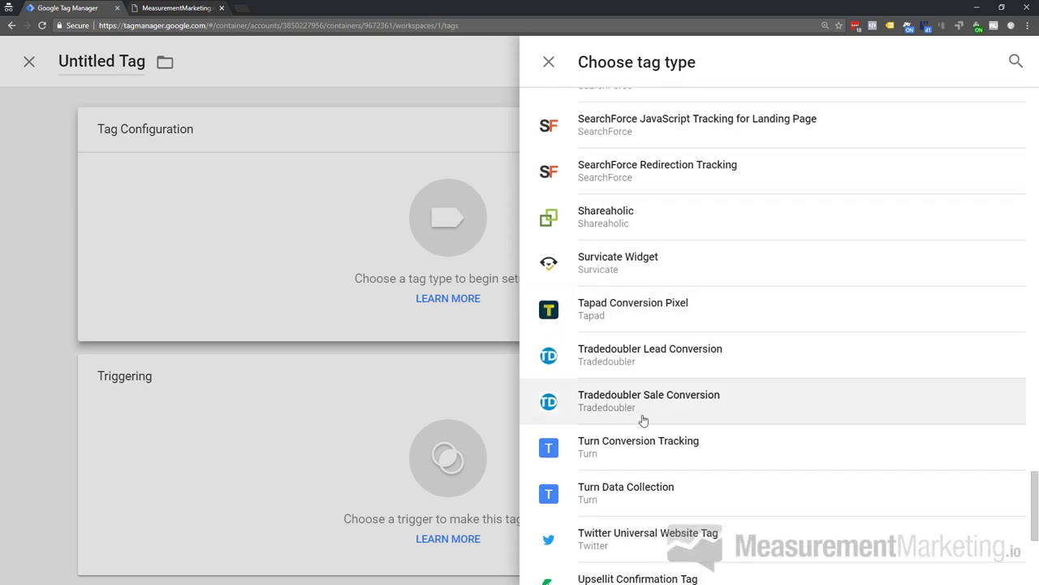
scroll(643, 420, down, 1)
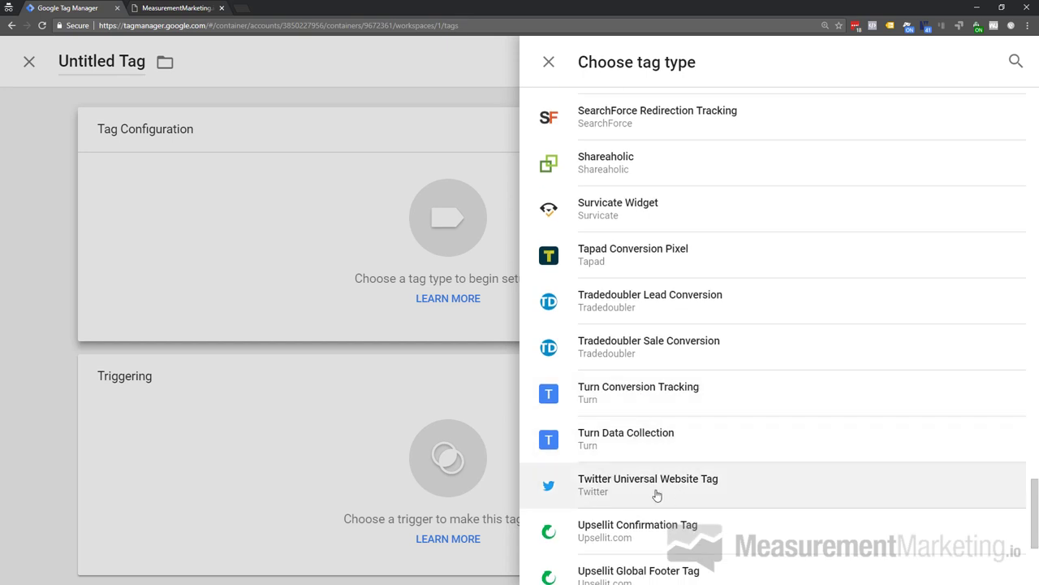
Review the third-party vendor tag types, such as Twitter, SearchForce, LinkedIn, Hotjar and Bing Ads, back up to the Custom section.
scroll(649, 414, up, 3)
scroll(649, 413, up, 9)
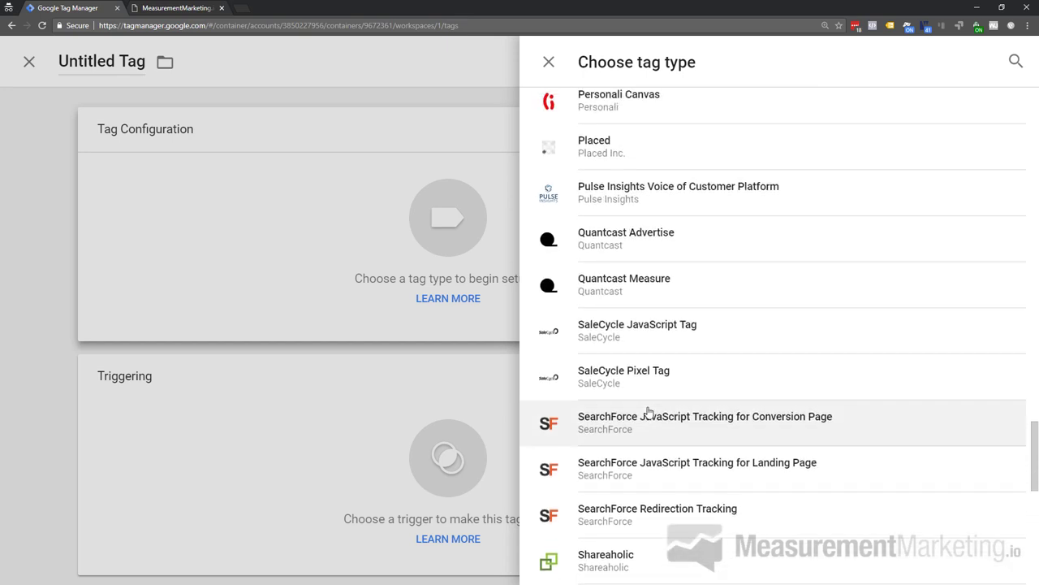
scroll(649, 411, up, 3)
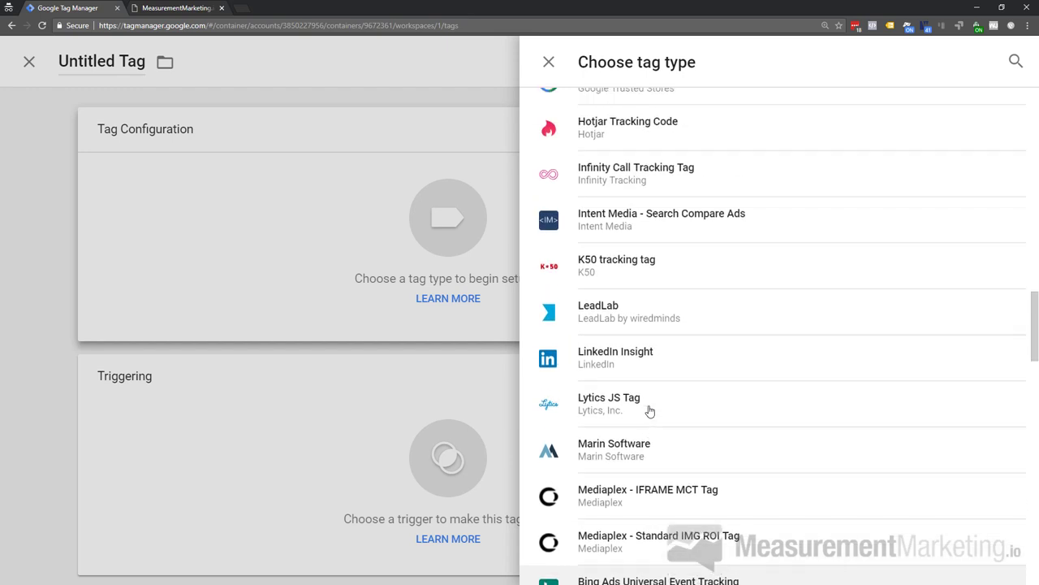
scroll(649, 411, up, 4)
scroll(649, 411, up, 8)
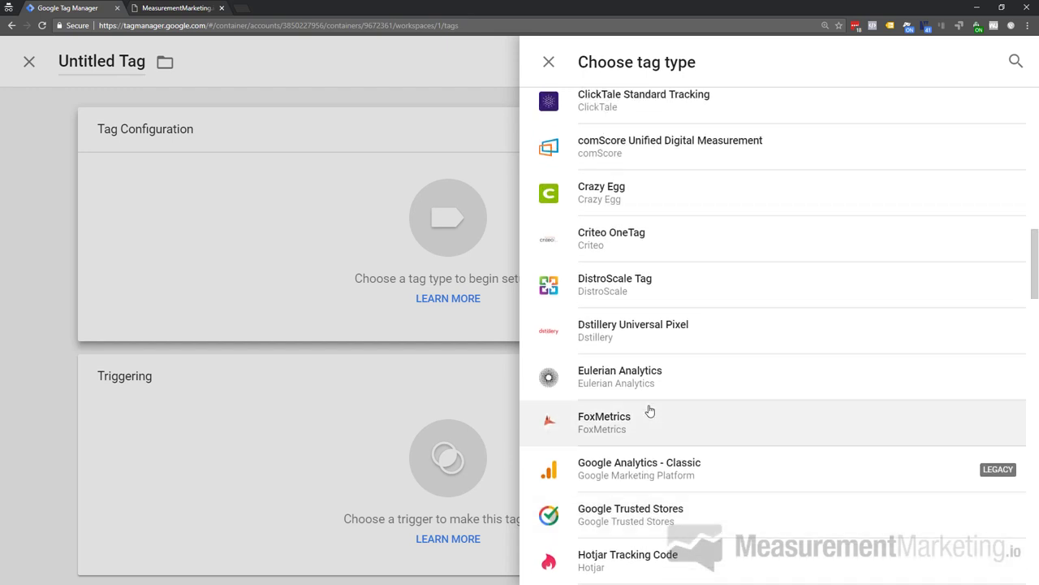
scroll(649, 410, up, 1)
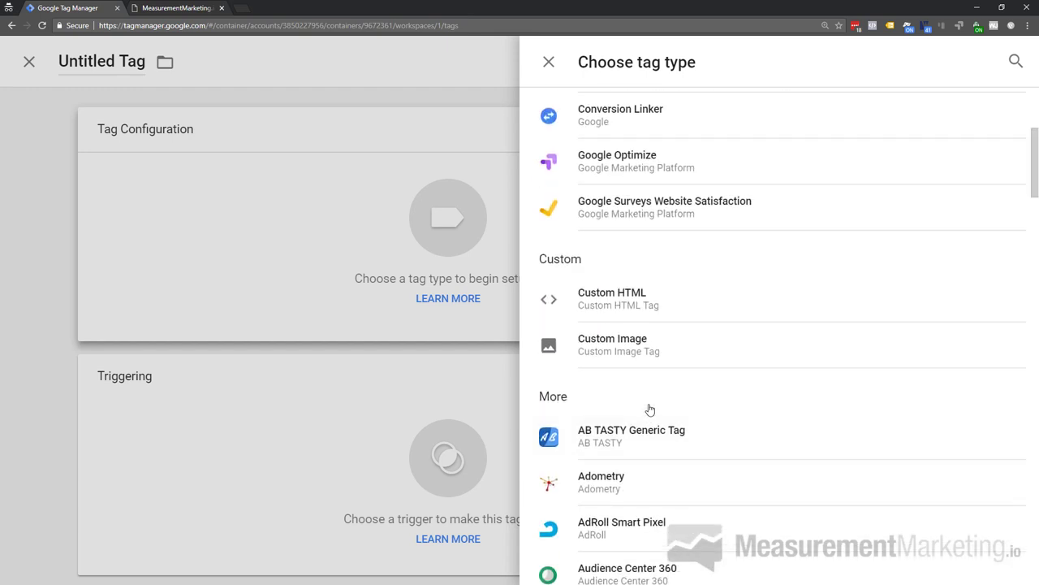
scroll(649, 407, down, 2)
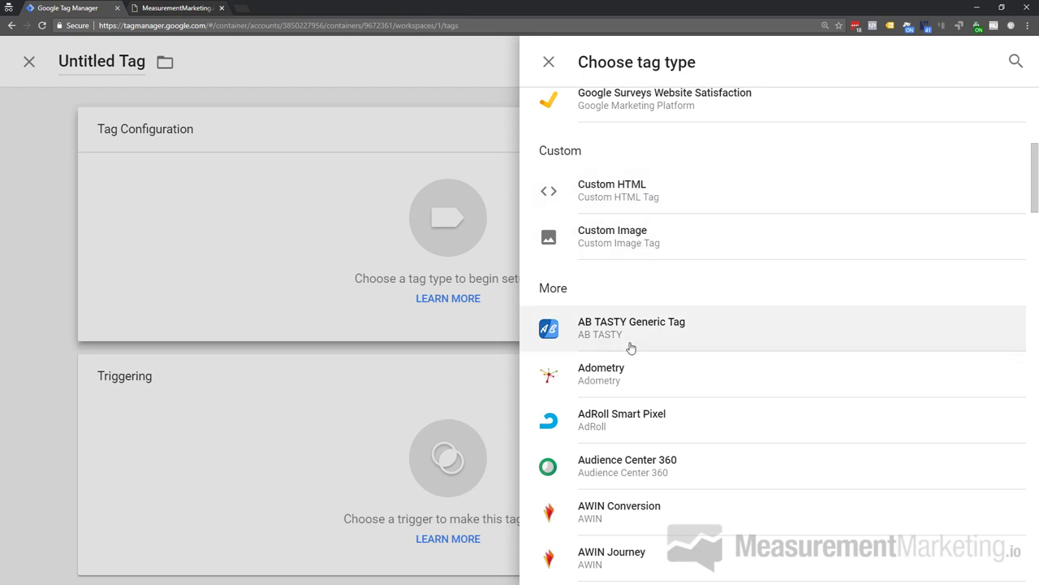
scroll(626, 344, down, 8)
scroll(624, 343, down, 9)
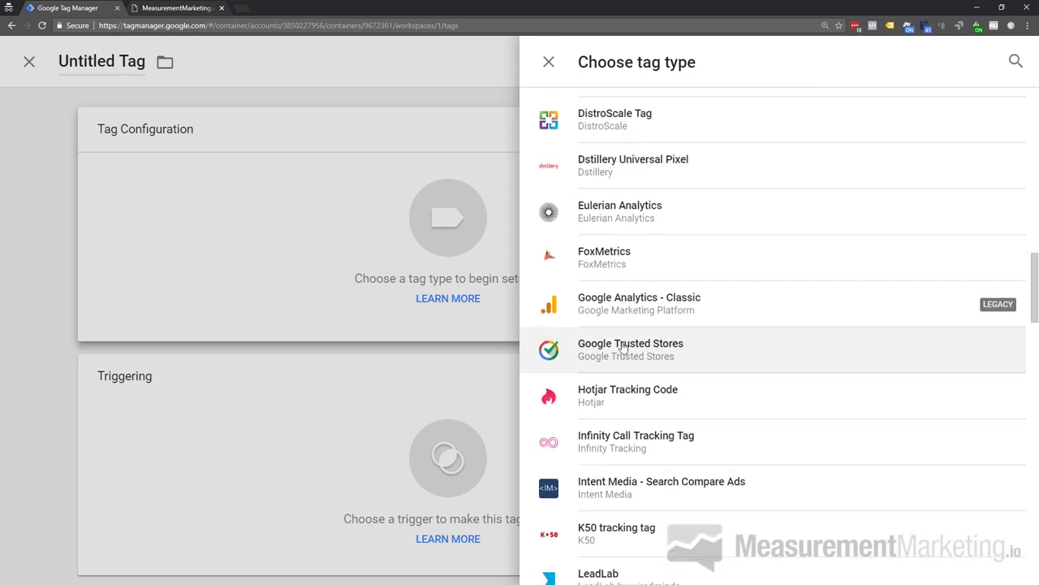
scroll(623, 348, down, 3)
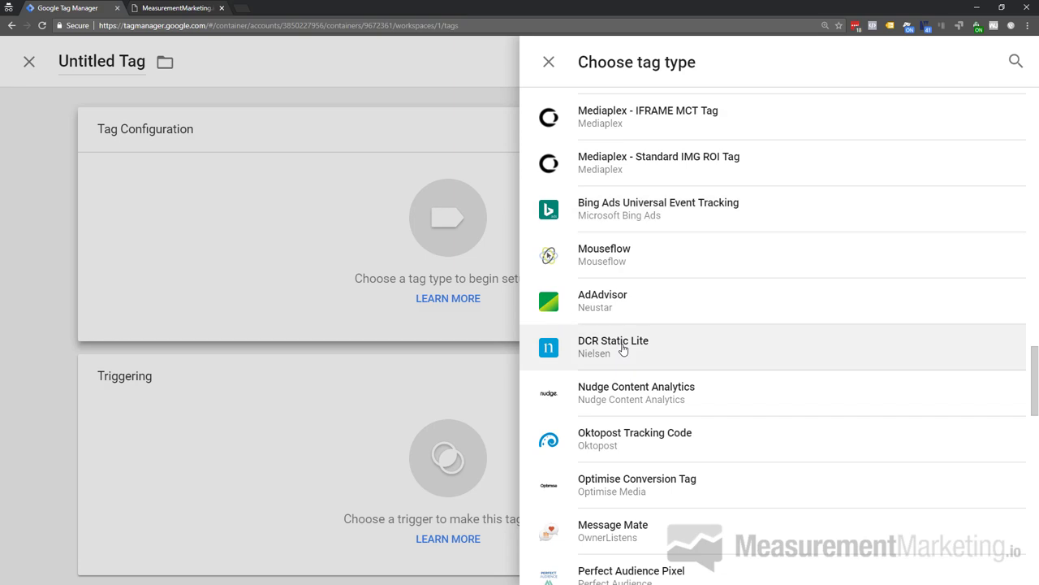
scroll(623, 350, down, 4)
scroll(623, 351, up, 10)
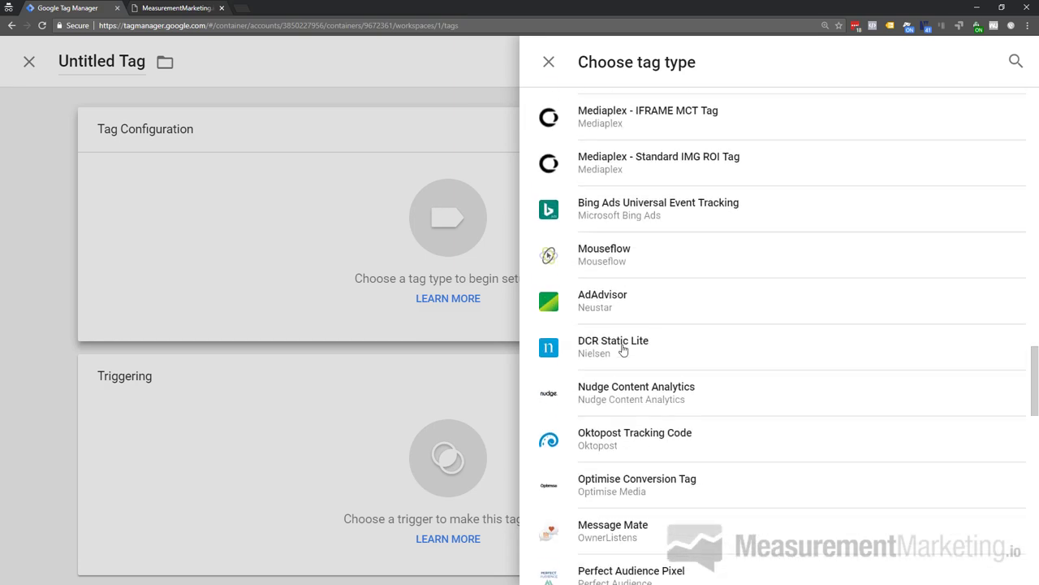
scroll(623, 350, up, 13)
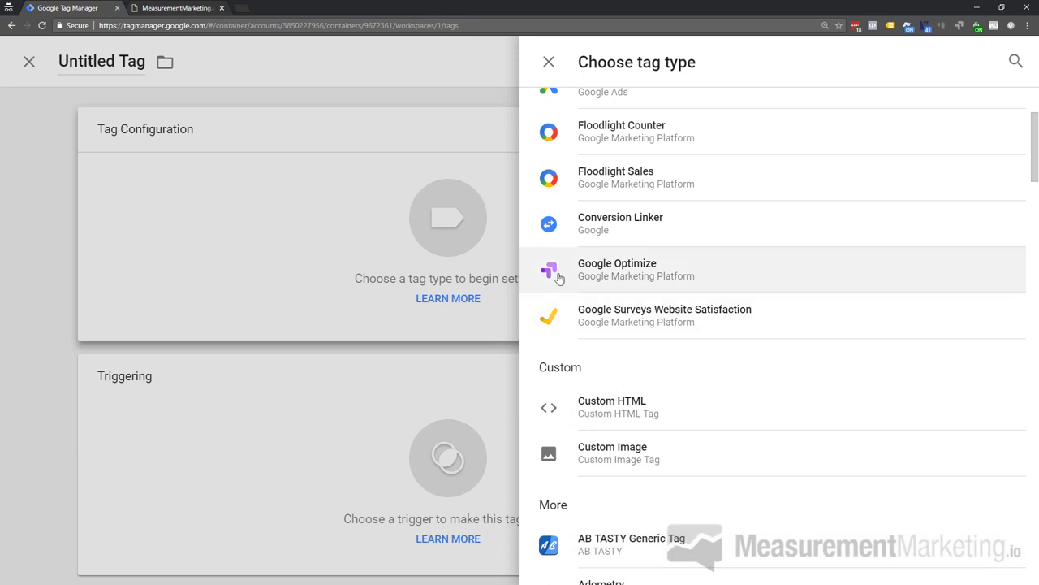
Compare the featured Google tags with the Custom HTML, Custom Image and vendor tag types, and leave the new tag without saving.
scroll(588, 266, up, 2)
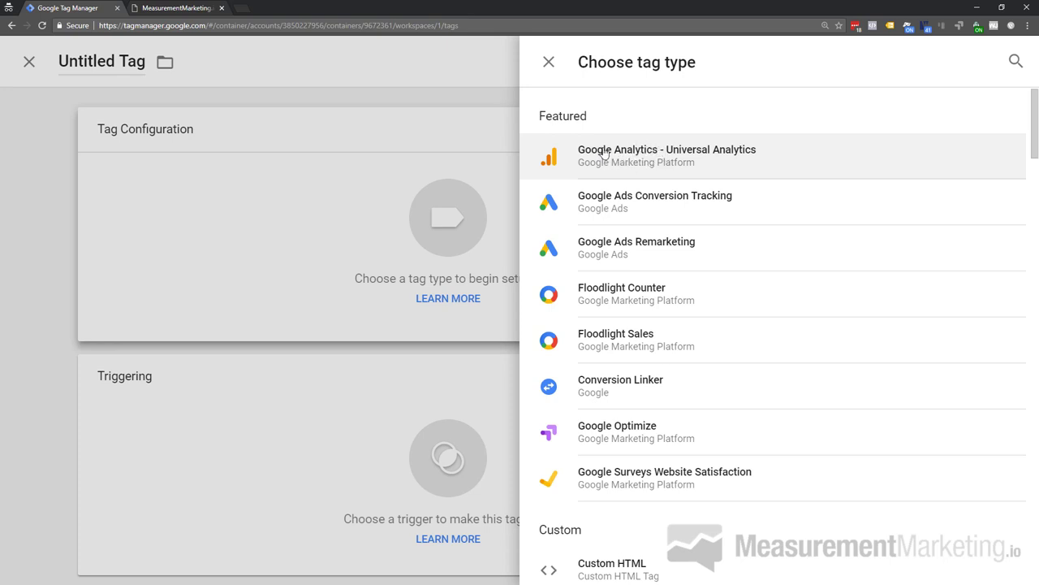
scroll(608, 157, down, 5)
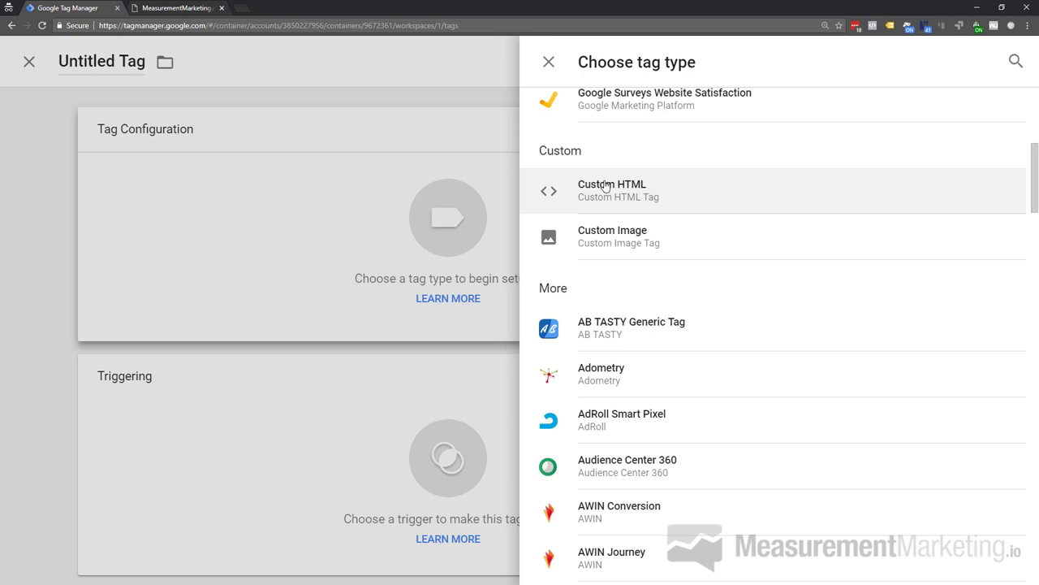
scroll(613, 199, down, 1)
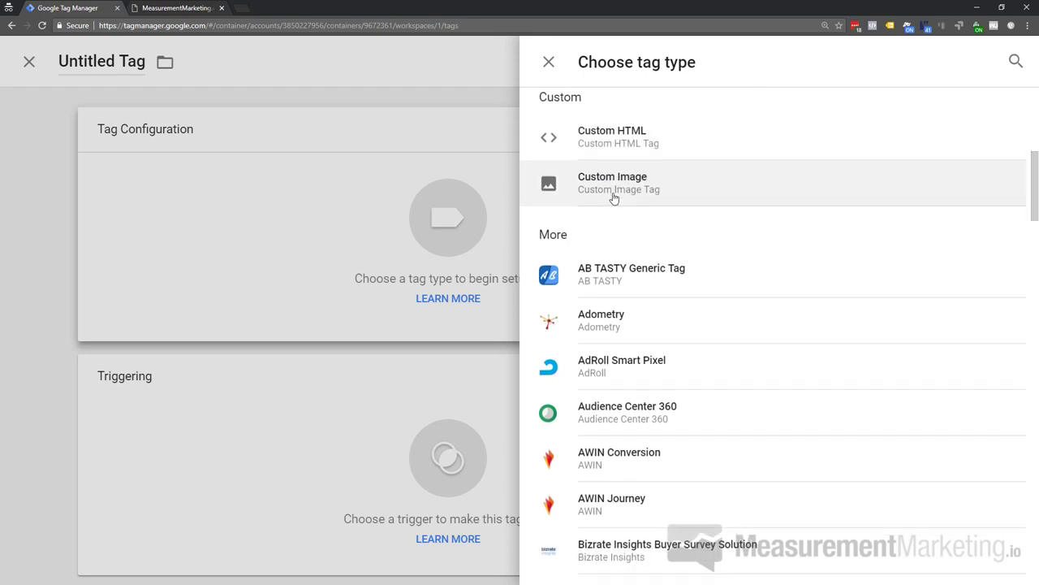
scroll(613, 198, down, 7)
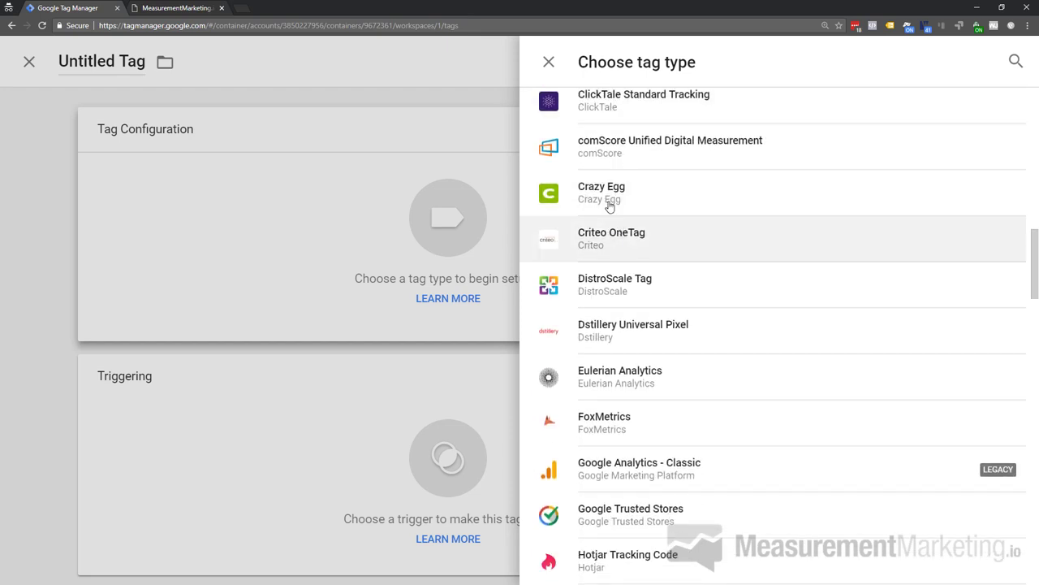
scroll(603, 198, down, 2)
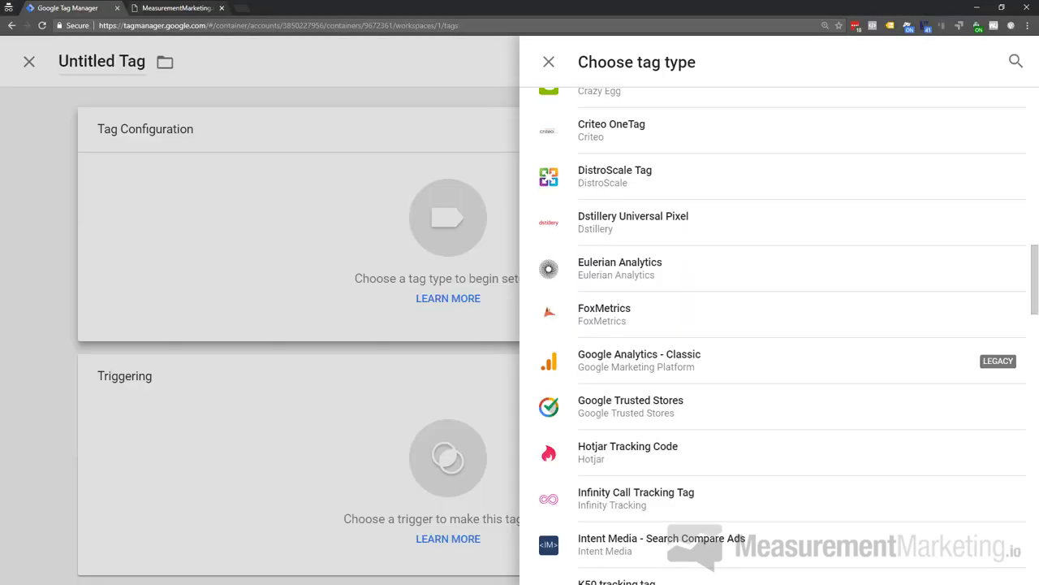
click(549, 62)
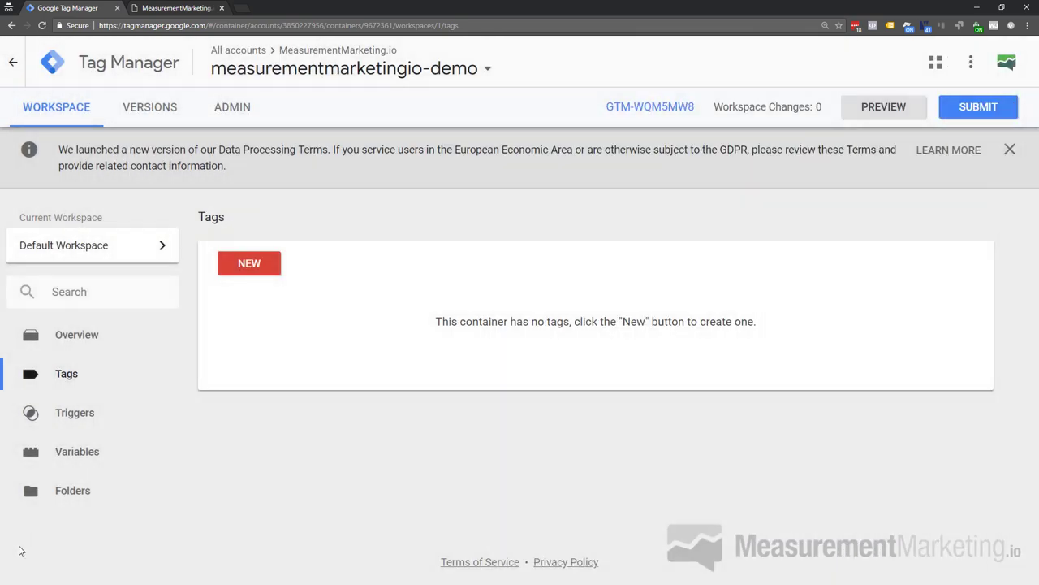
Go to the container's triggers, start a new trigger, and open its trigger type selection.
click(72, 418)
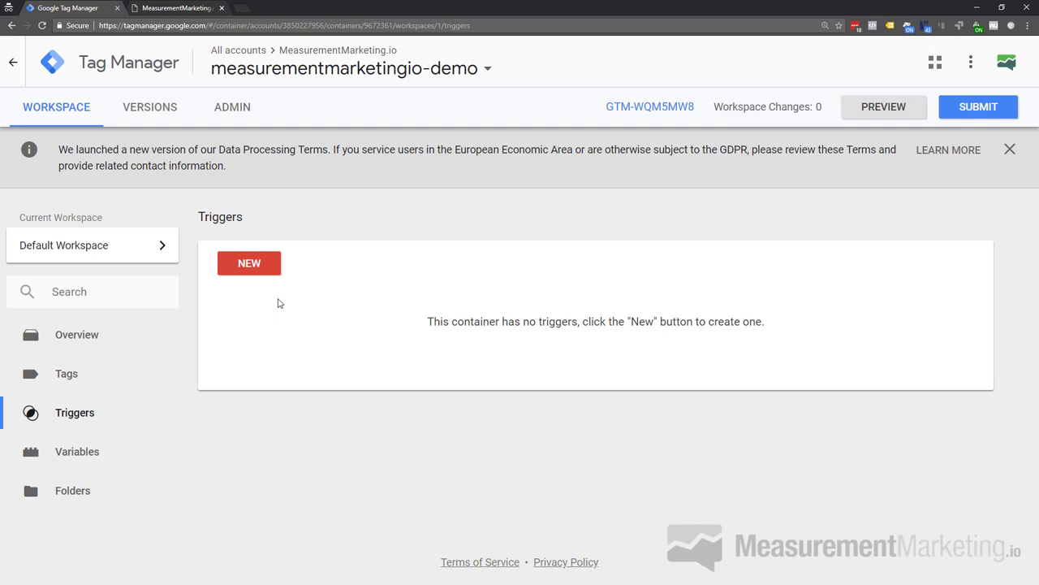
click(241, 271)
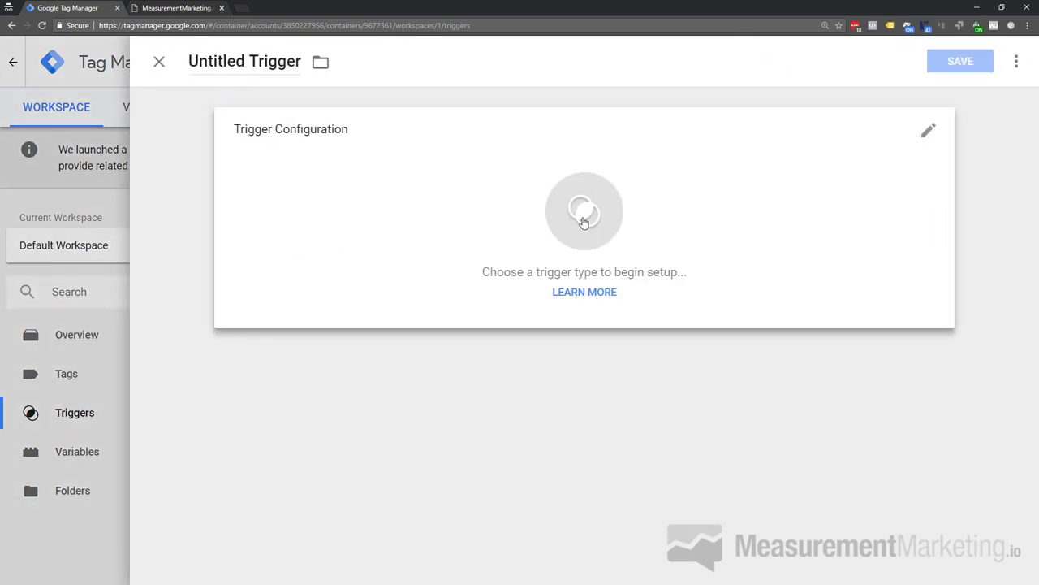
click(582, 219)
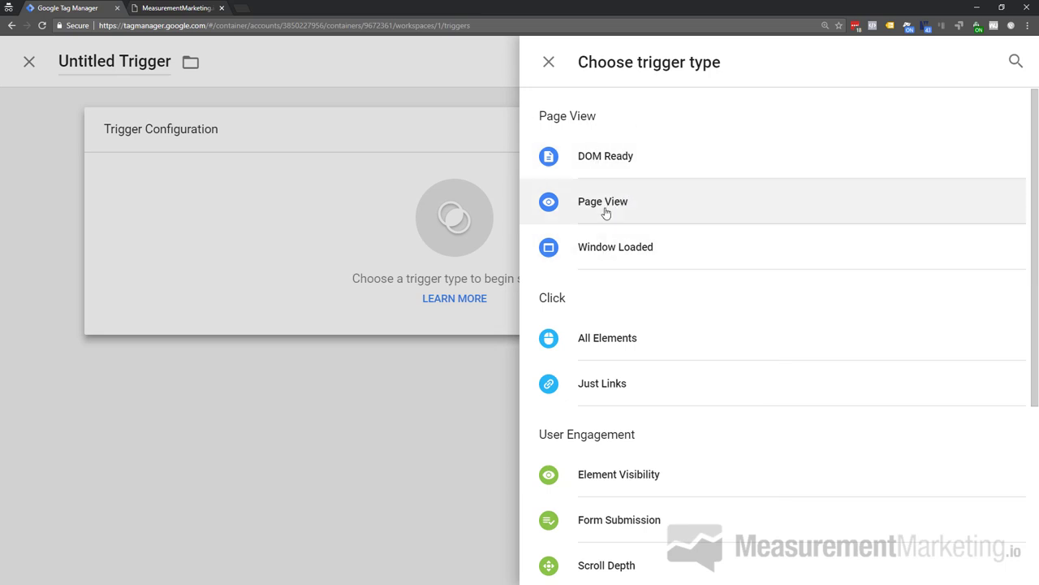
Examine the Page View, Click, User Engagement and Other trigger types down to Timer, and close the trigger type selection.
scroll(580, 236, down, 2)
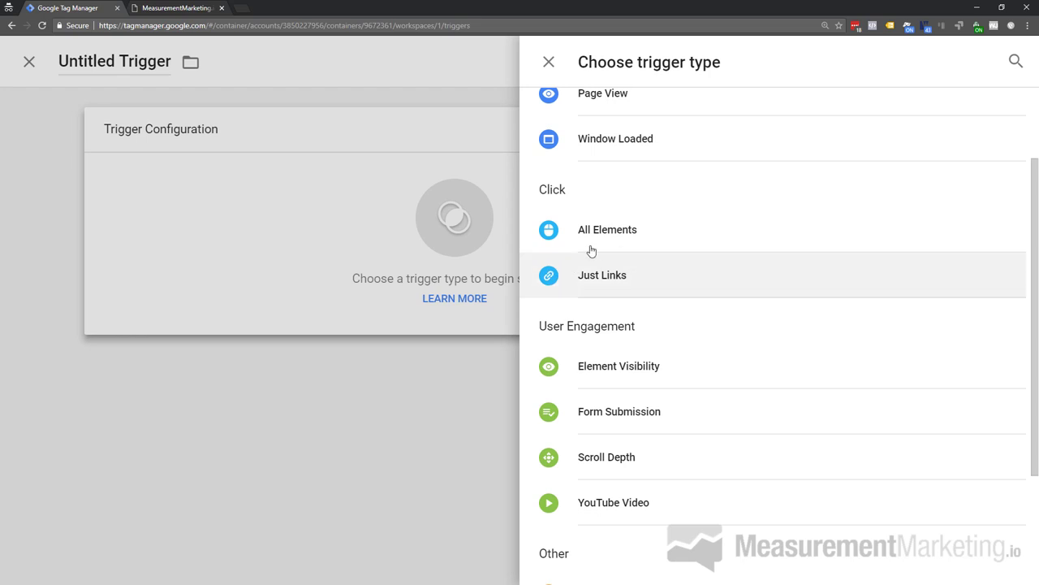
scroll(623, 272, down, 3)
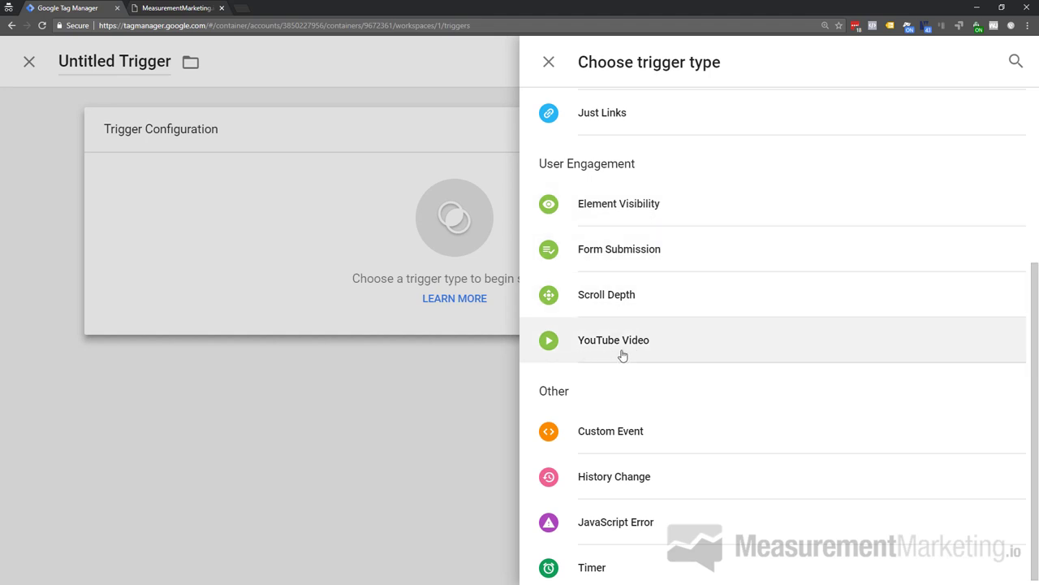
scroll(666, 373, down, 1)
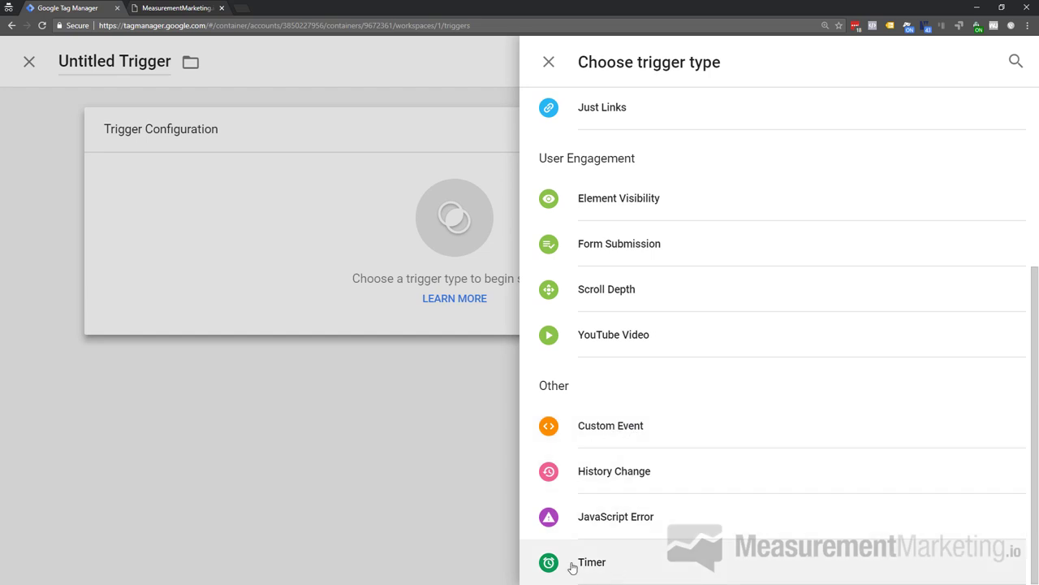
scroll(591, 552, up, 3)
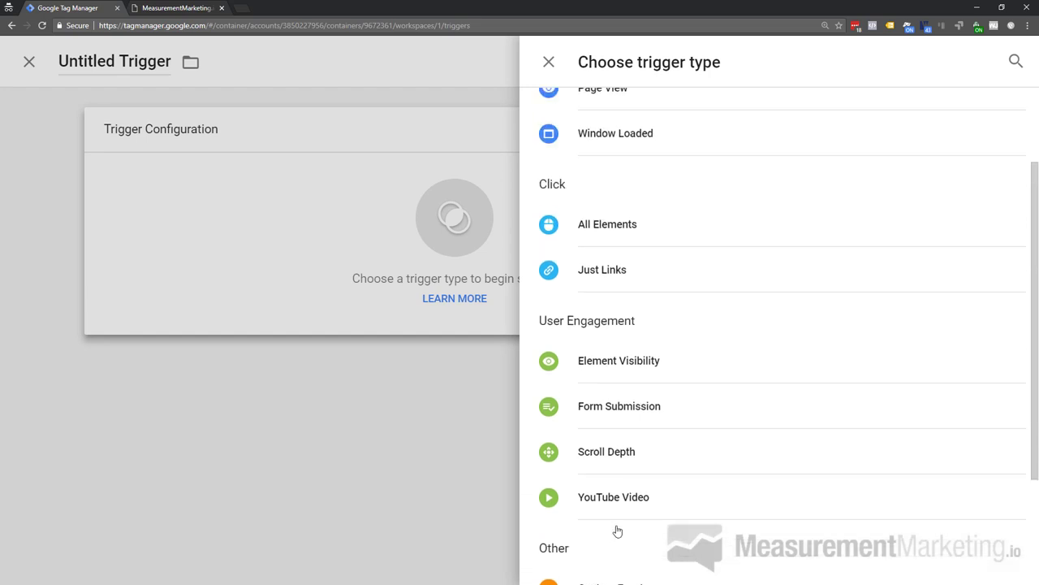
scroll(659, 471, up, 1)
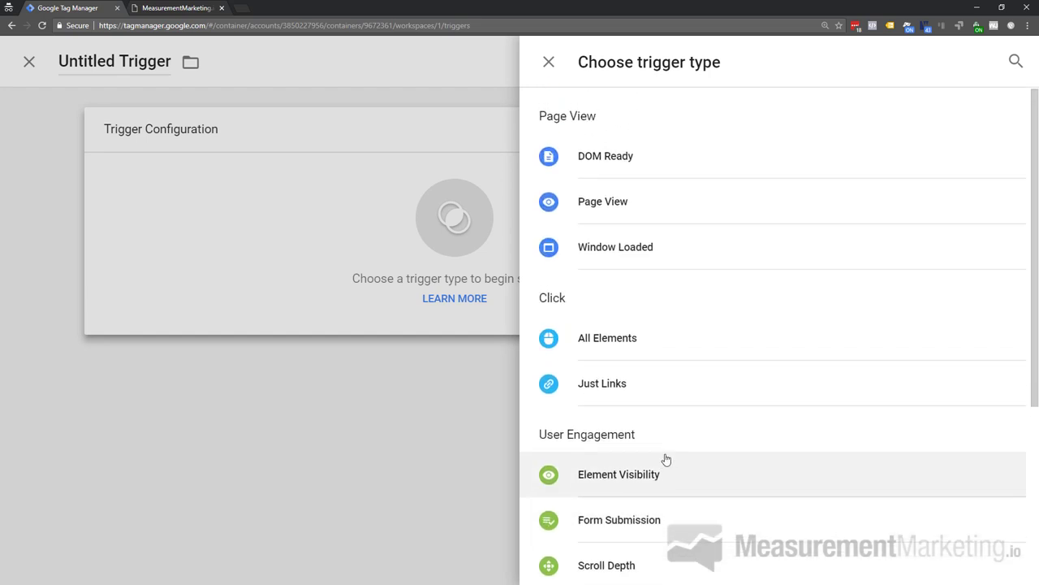
click(550, 65)
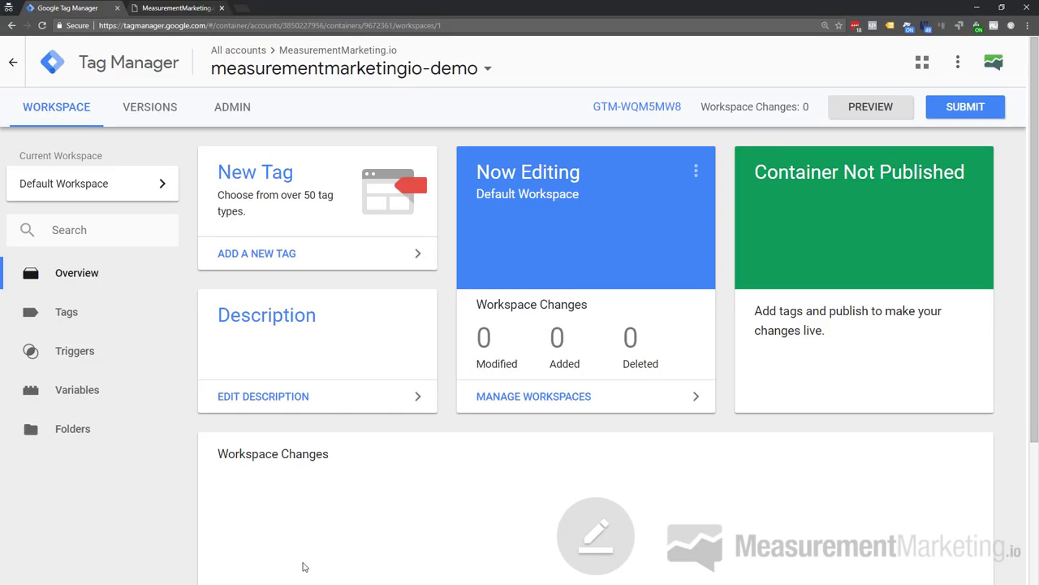
Create a new tag in the measurementmarketingio-demo container and set its tag type to Custom HTML.
click(65, 316)
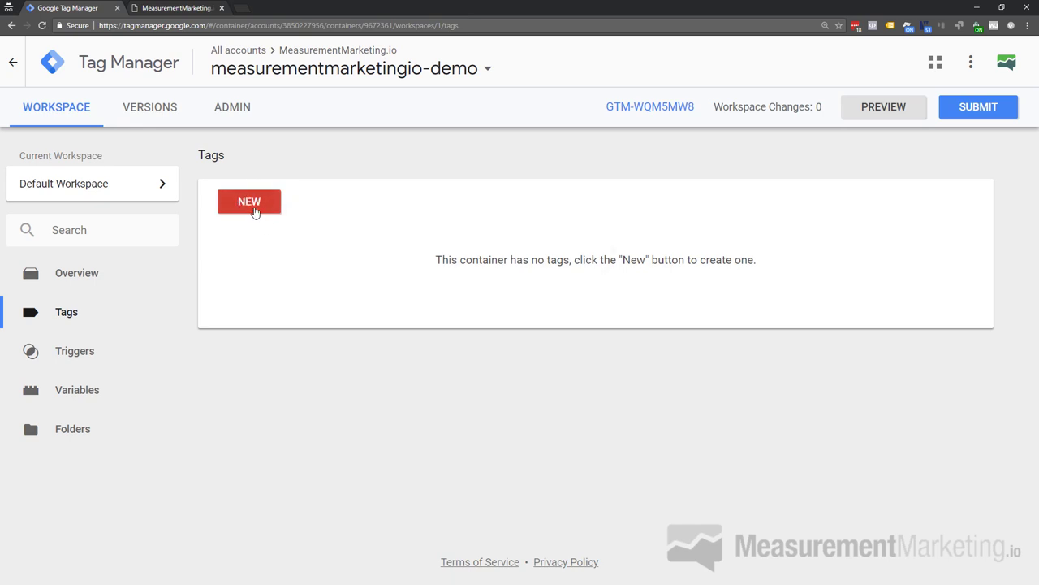
click(254, 209)
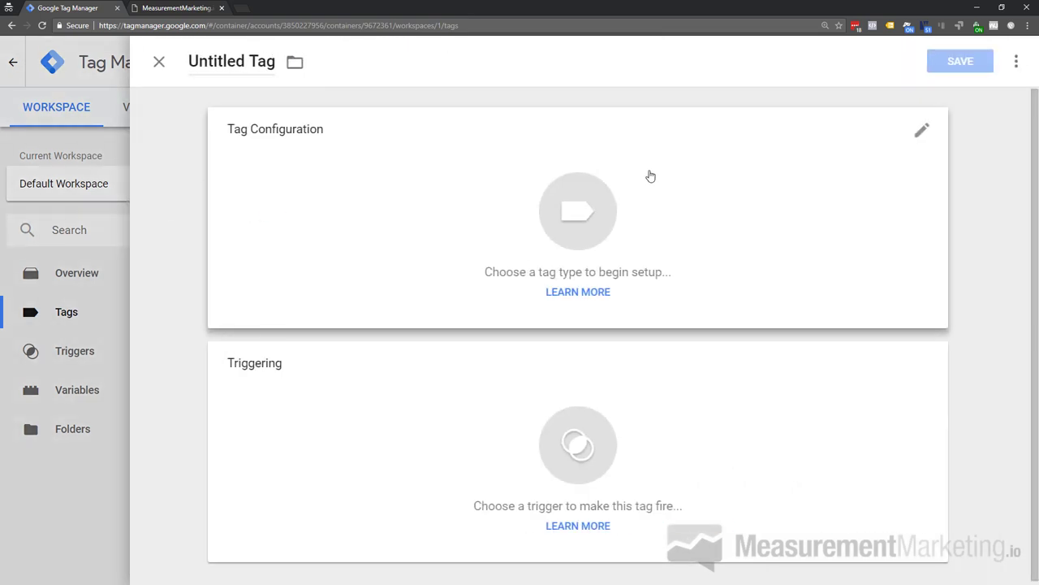
click(574, 211)
scroll(661, 178, down, 3)
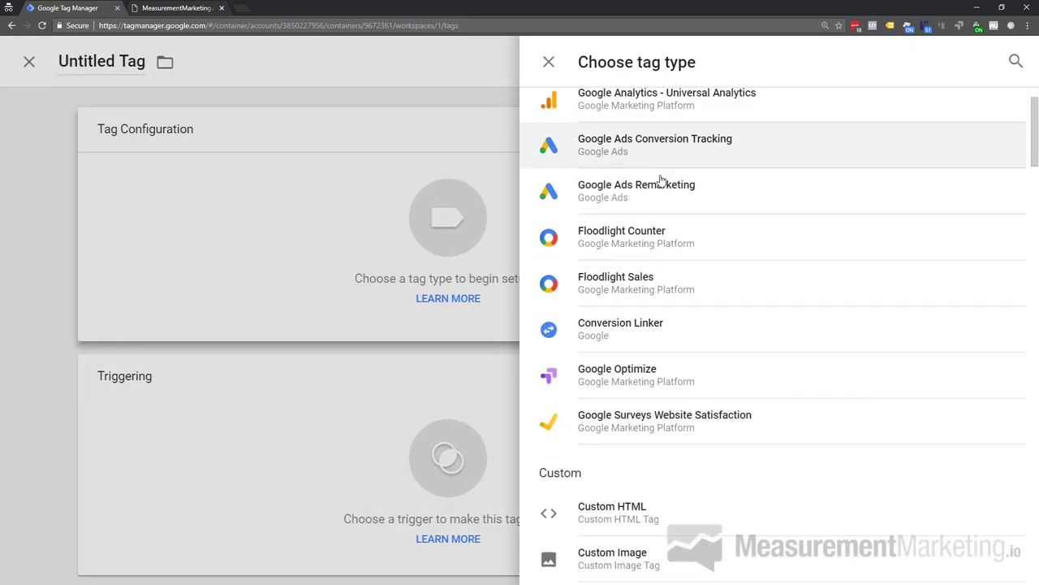
scroll(661, 199, down, 8)
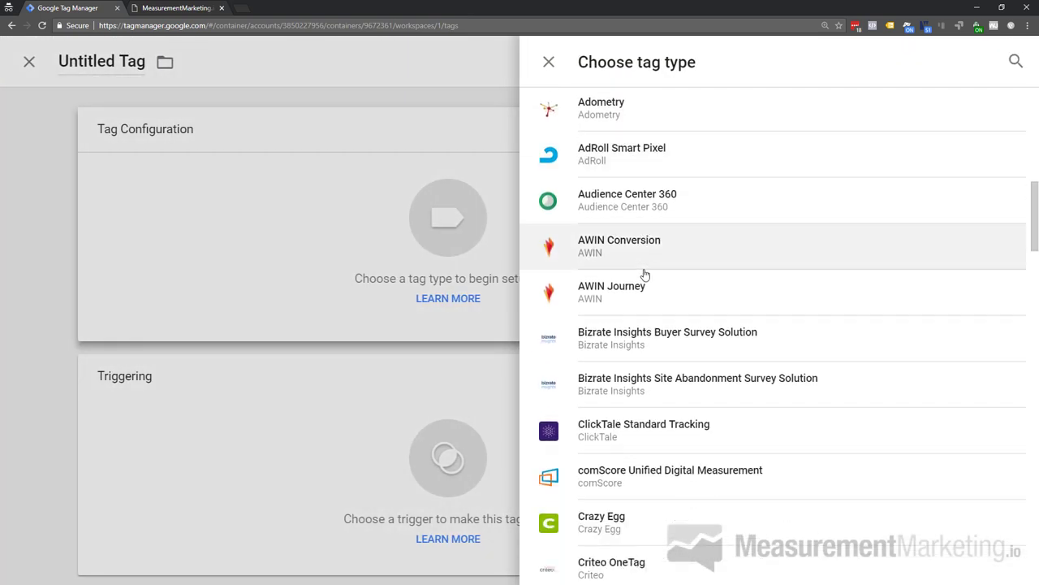
scroll(645, 278, down, 5)
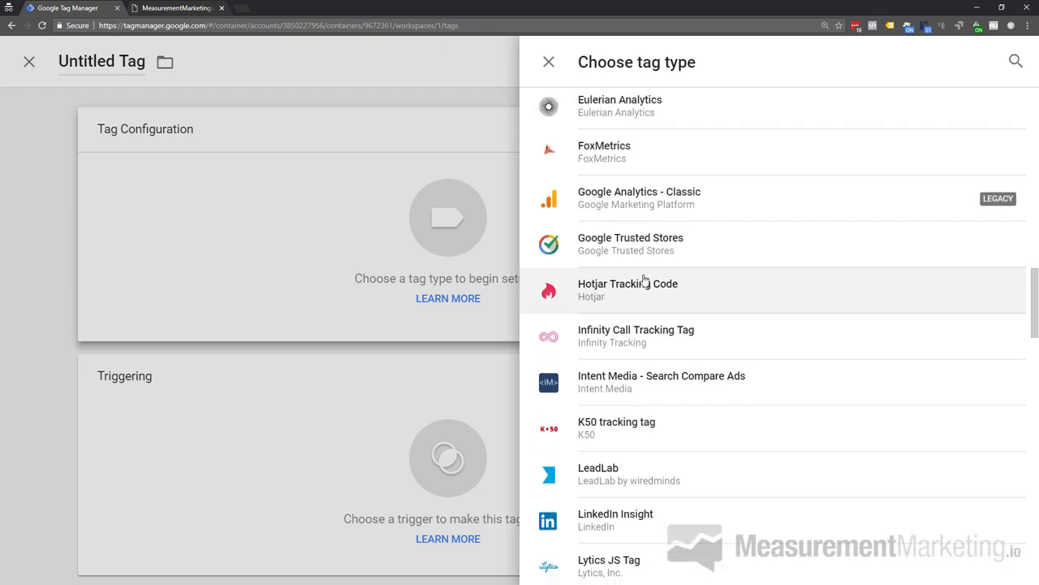
scroll(643, 279, up, 4)
scroll(643, 280, up, 9)
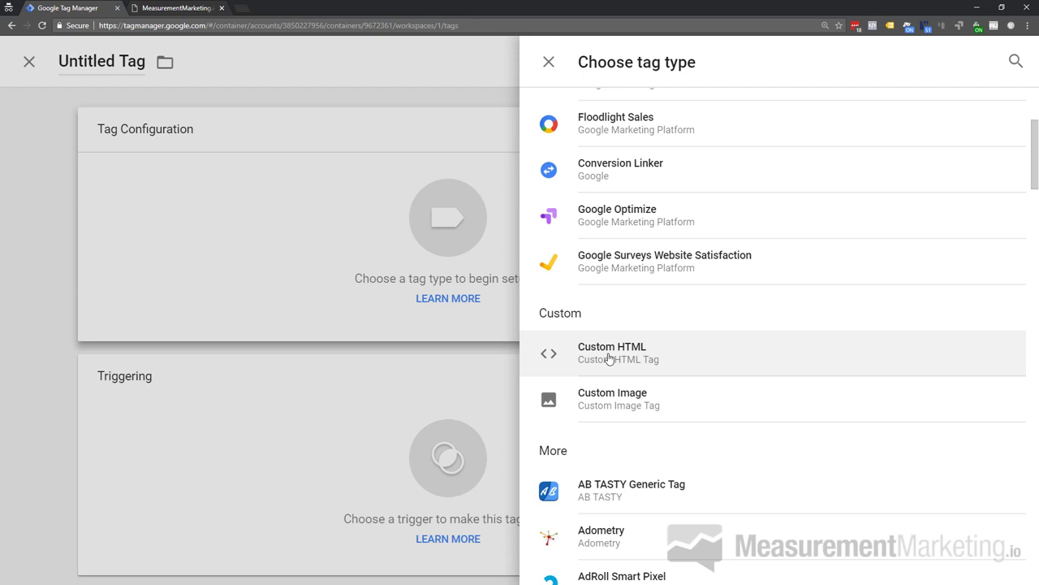
click(609, 358)
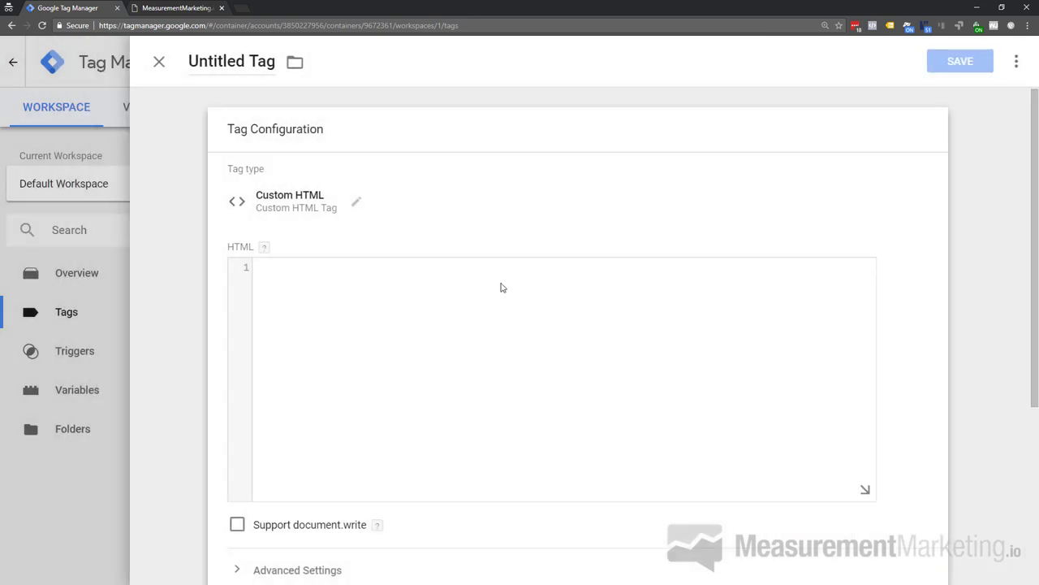
Paste the copied Facebook Pixel code, wrapped to avoid appspot, into the tag's HTML code.
scroll(497, 284, down, 1)
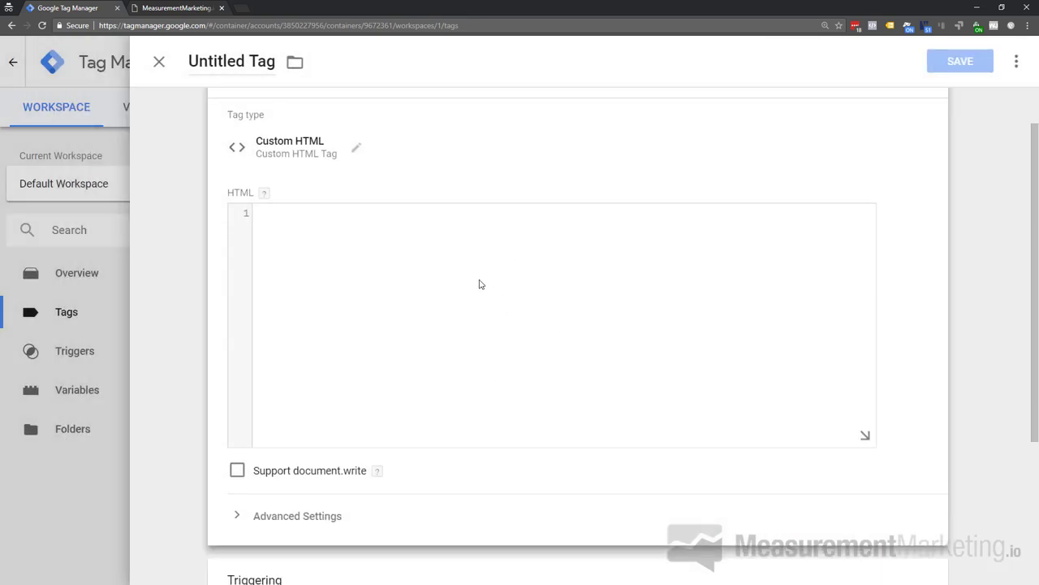
click(460, 285)
key(ctrl+v)
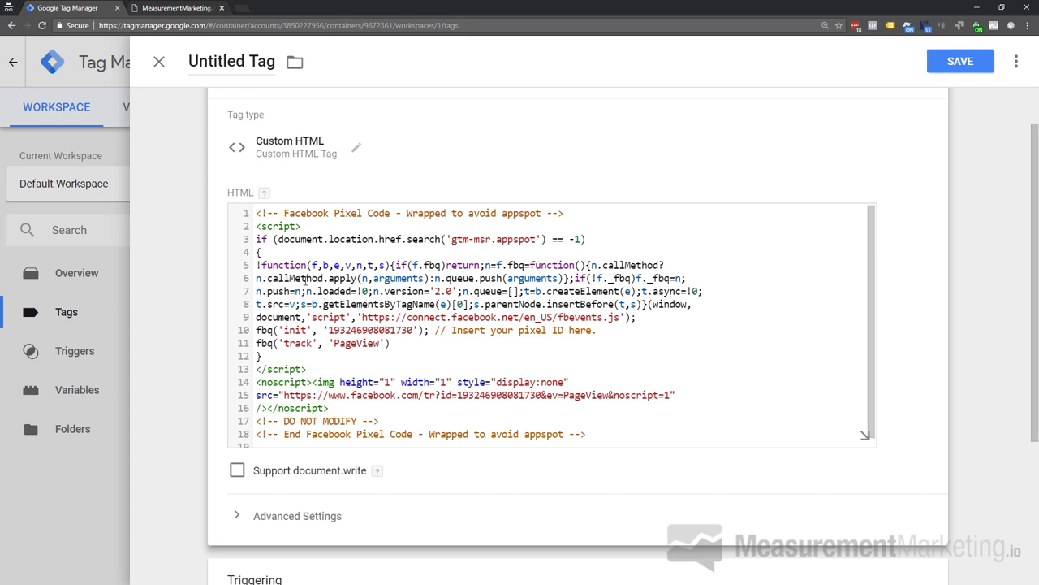
Highlight the Facebook Pixel base function code and the pixel ID in its init line.
drag(296, 264, 646, 315)
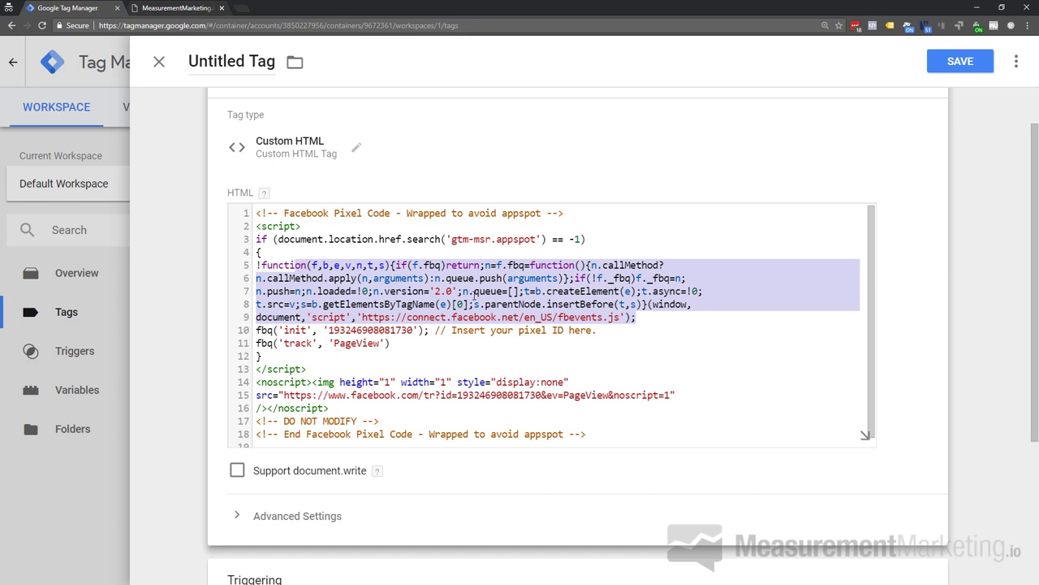
double_click(340, 330)
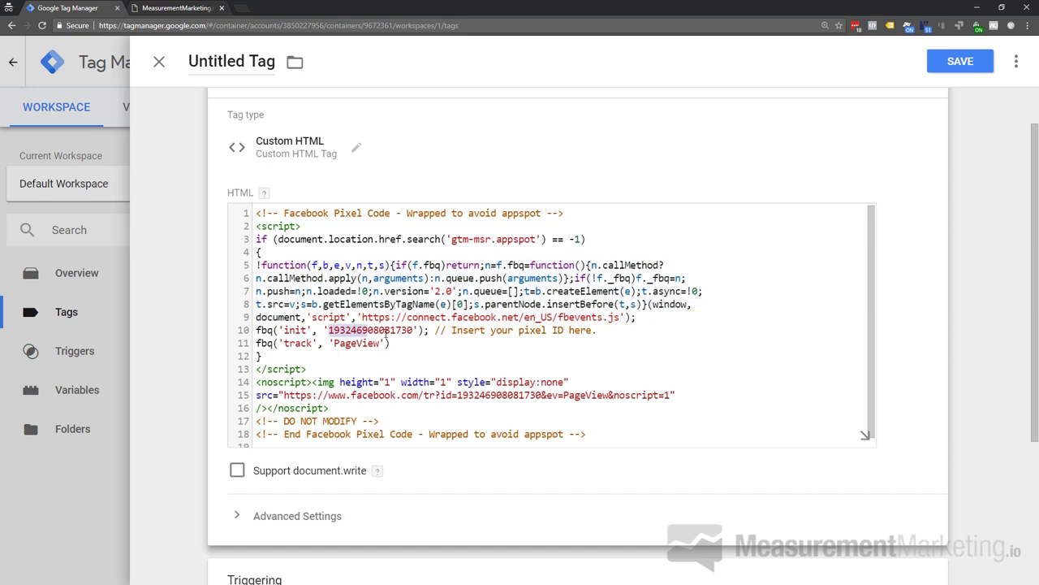
Highlight the pixel ID in the init call and the 'track', 'PageView' arguments, and look over the rest of the pixel code.
drag(280, 330, 417, 330)
click(300, 345)
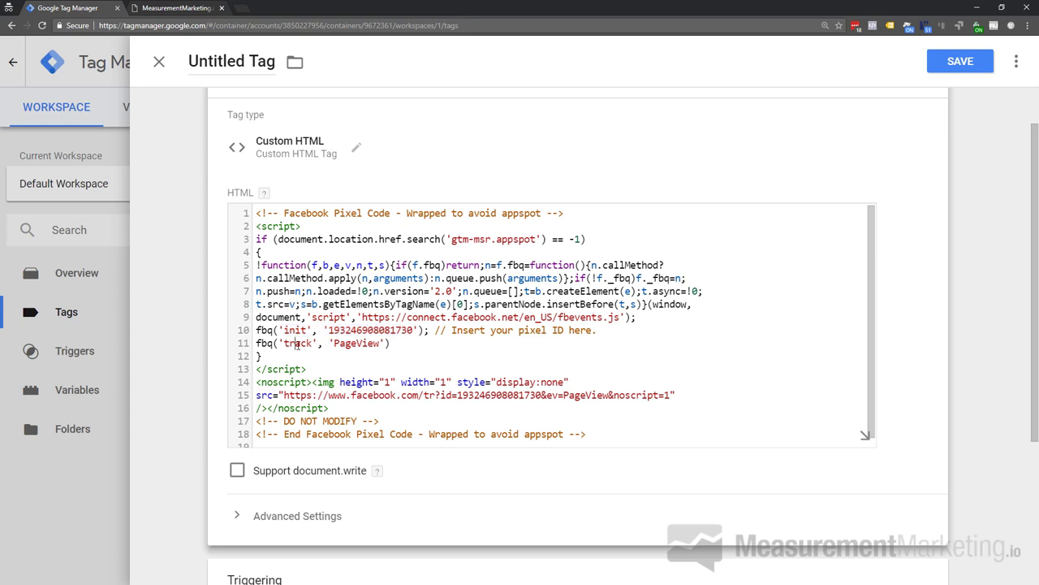
drag(280, 342, 387, 343)
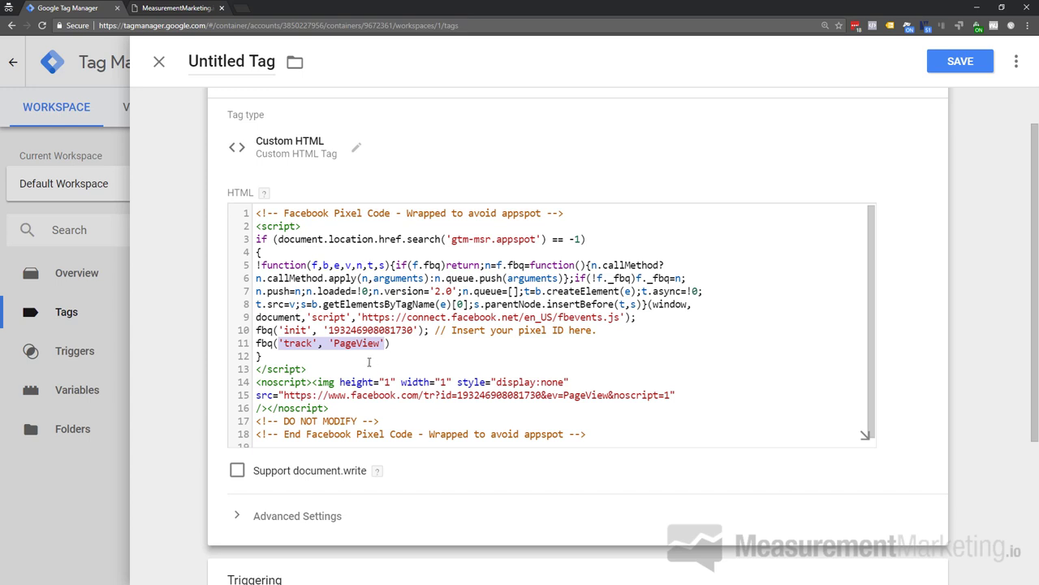
click(358, 265)
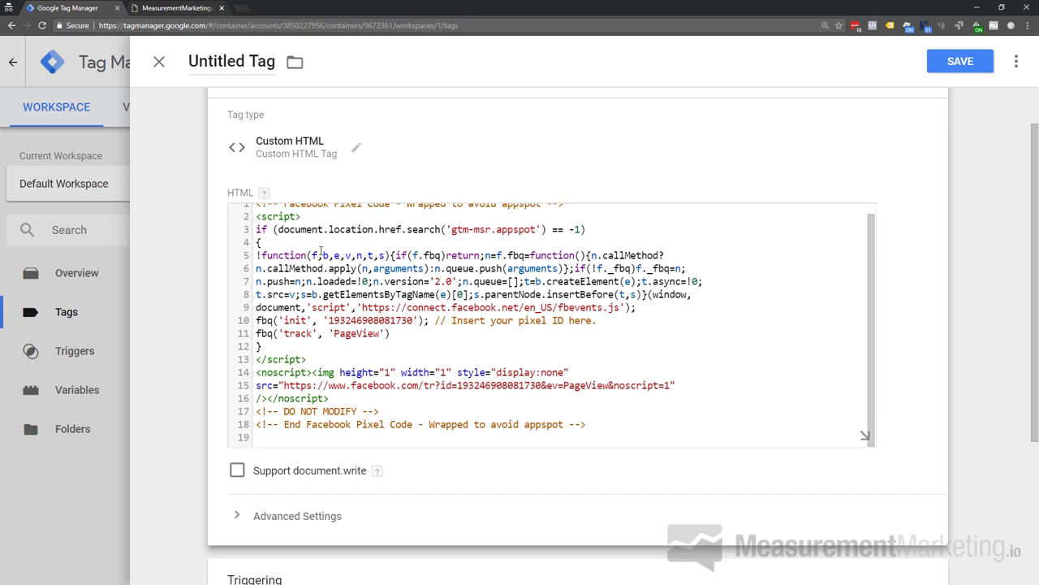
scroll(355, 253, up, 1)
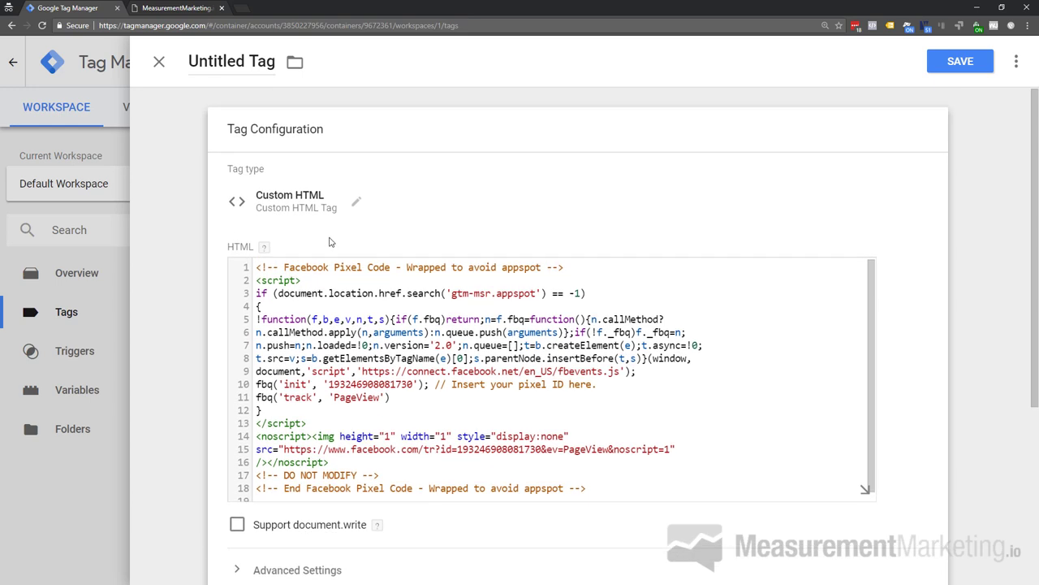
scroll(341, 286, down, 1)
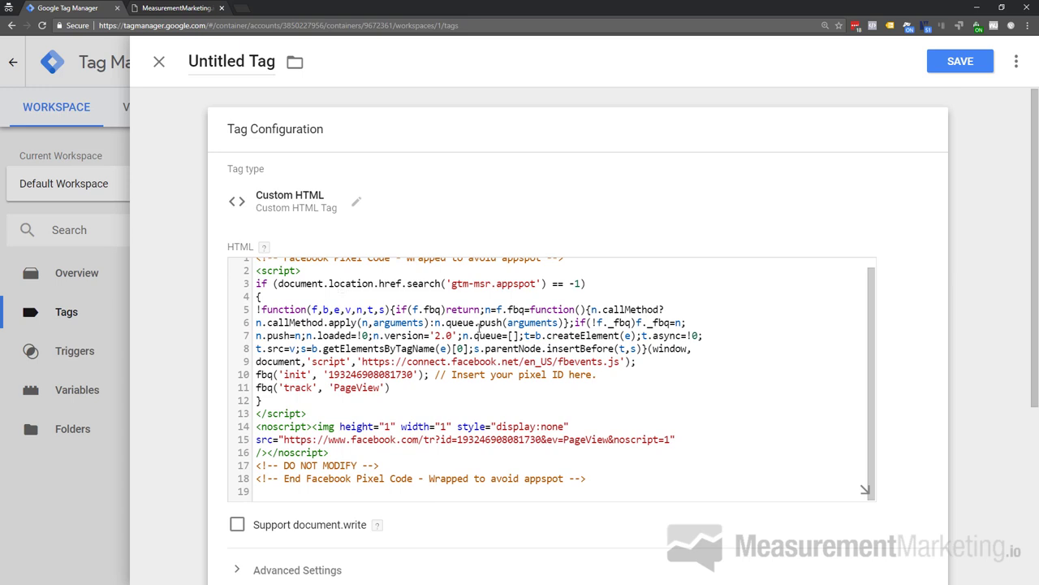
scroll(480, 329, down, 3)
scroll(491, 276, up, 3)
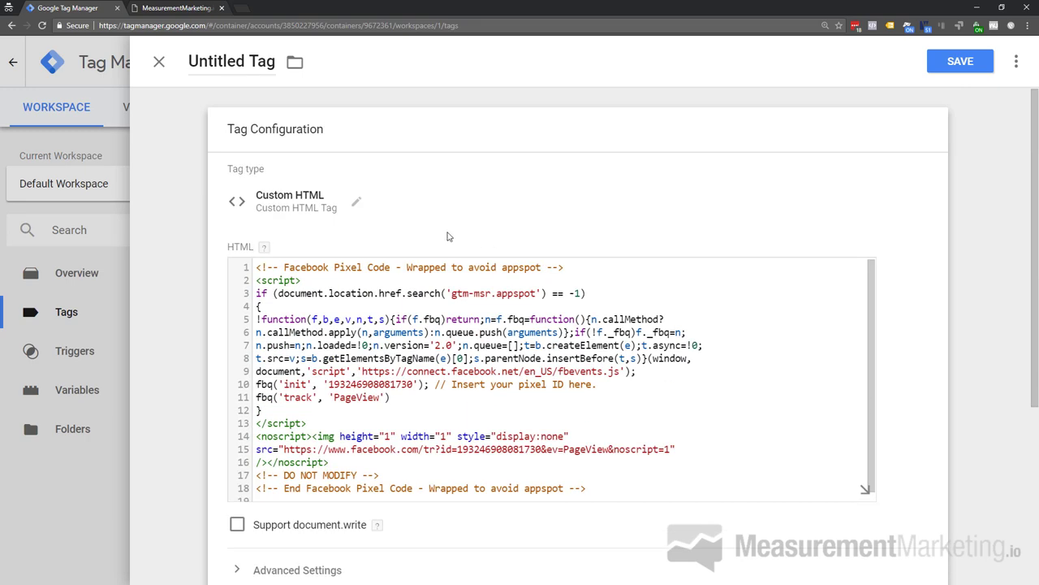
Attach the All Pages page view trigger to the Custom HTML tag as its firing trigger.
scroll(446, 237, down, 3)
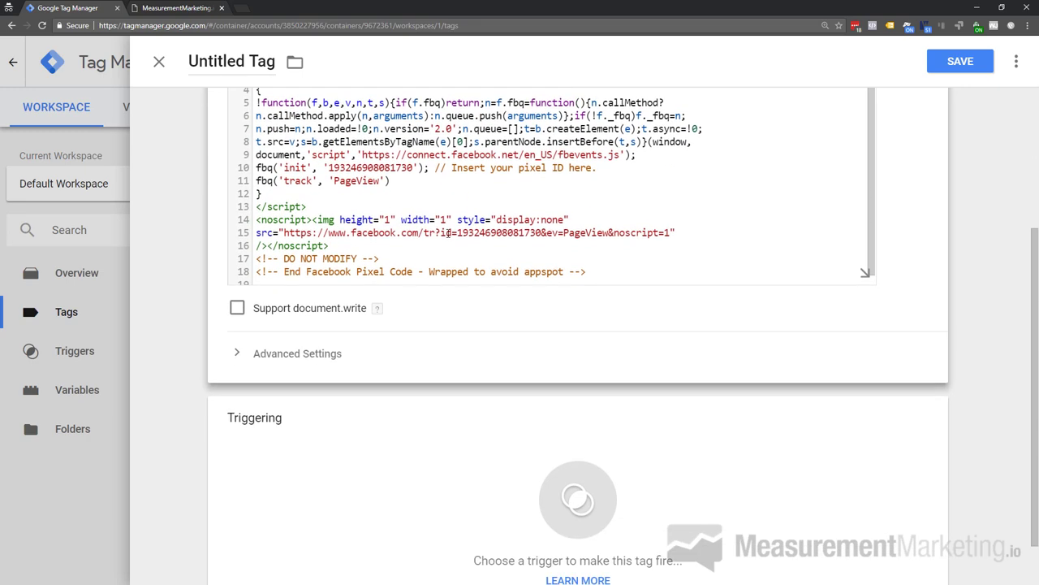
scroll(416, 325, down, 1)
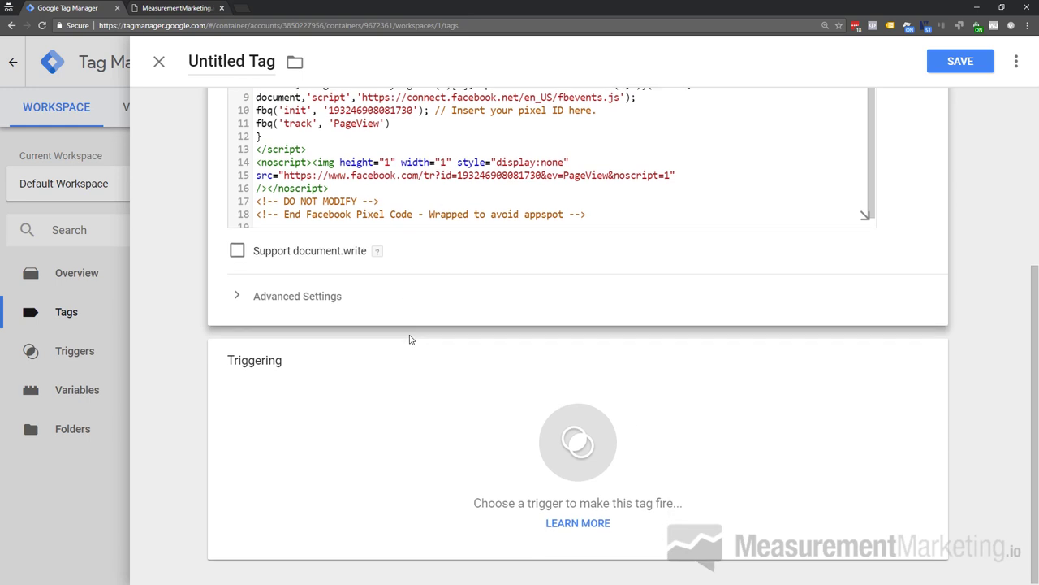
click(364, 401)
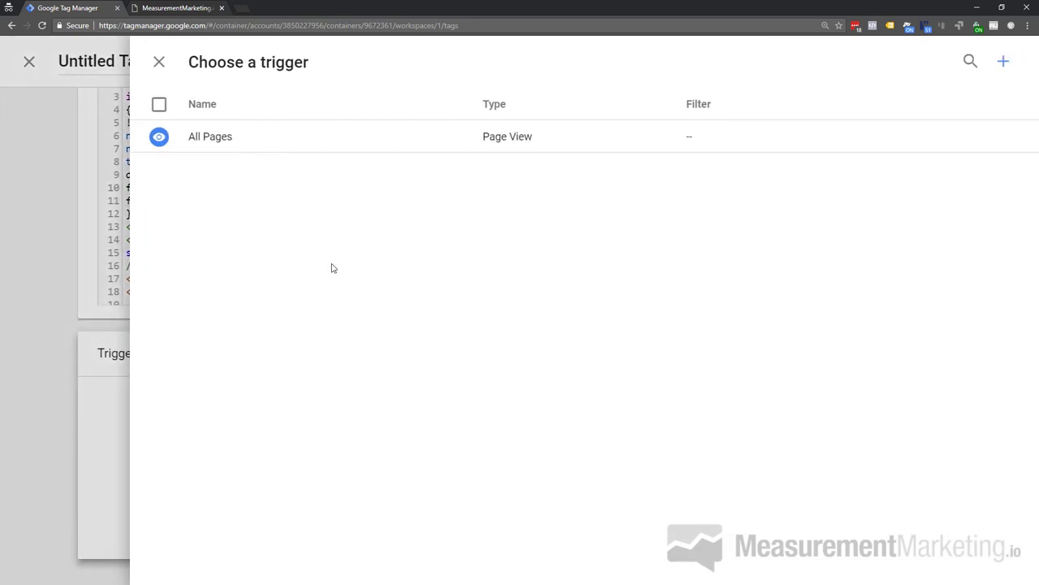
click(221, 143)
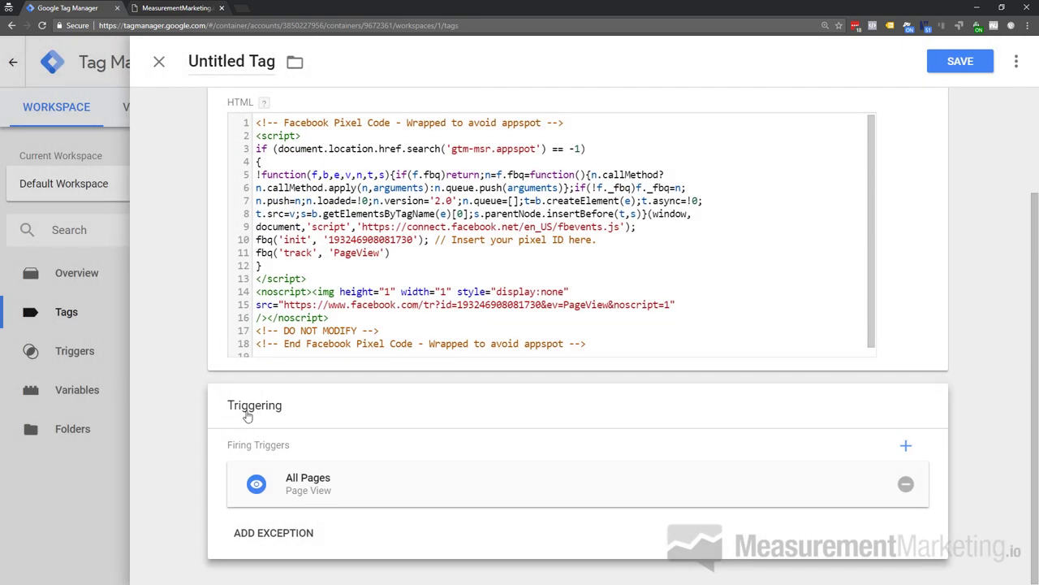
Review the tag's code and trigger, and save the tag under the name "FB - PageView".
scroll(873, 284, up, 2)
scroll(871, 280, up, 1)
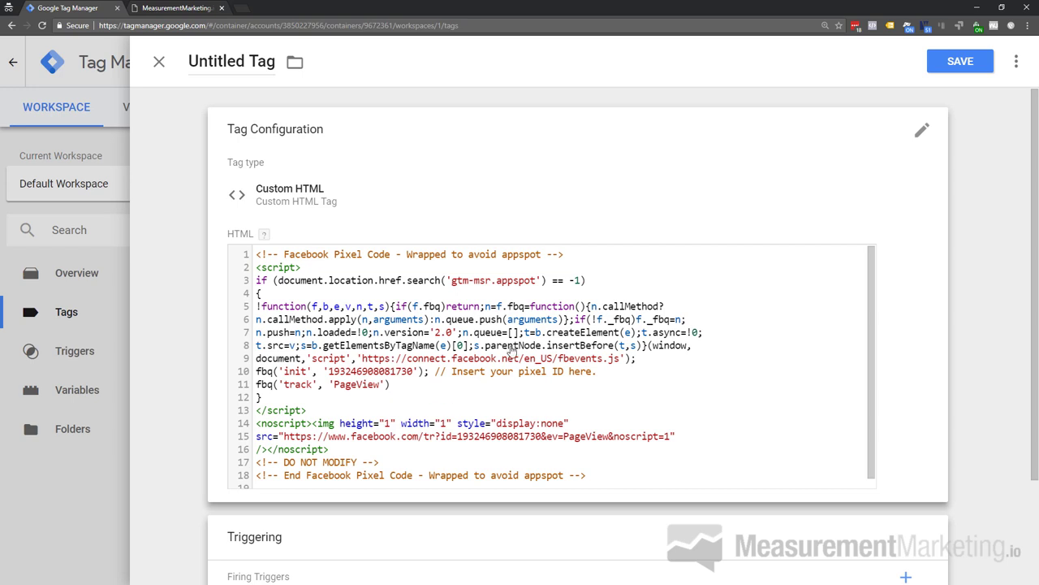
scroll(515, 345, down, 2)
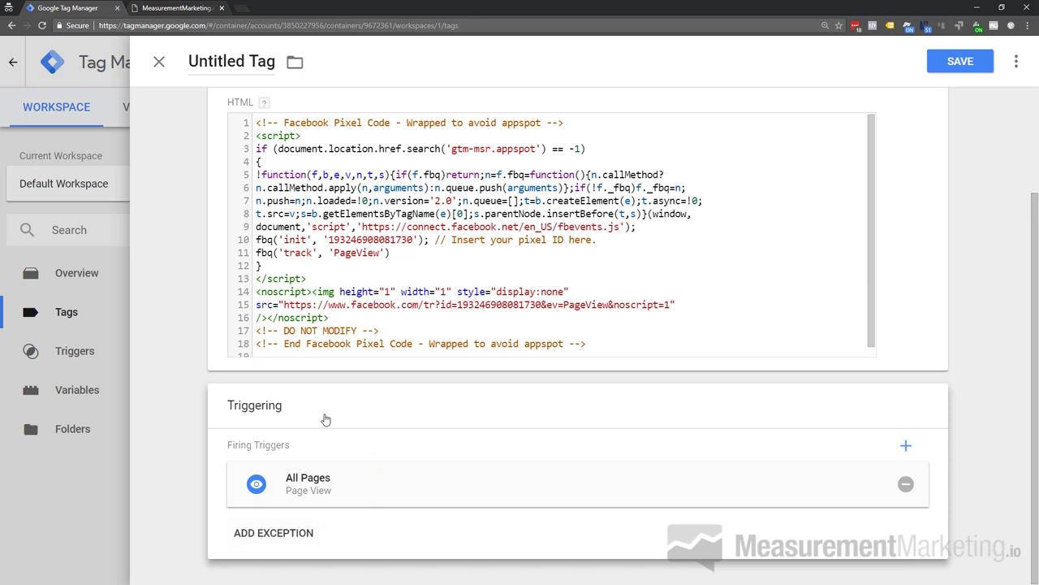
scroll(323, 416, up, 2)
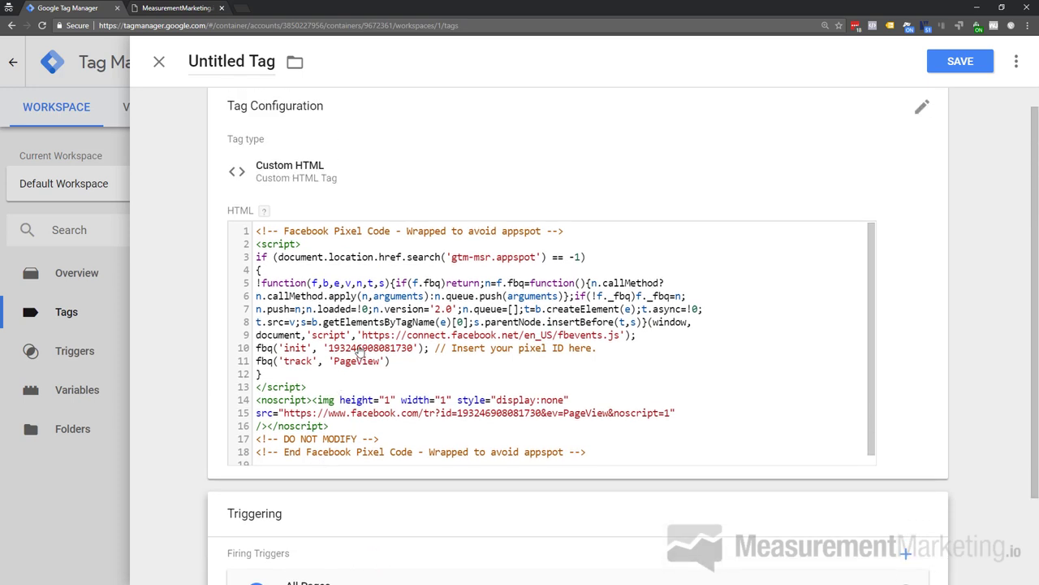
click(964, 65)
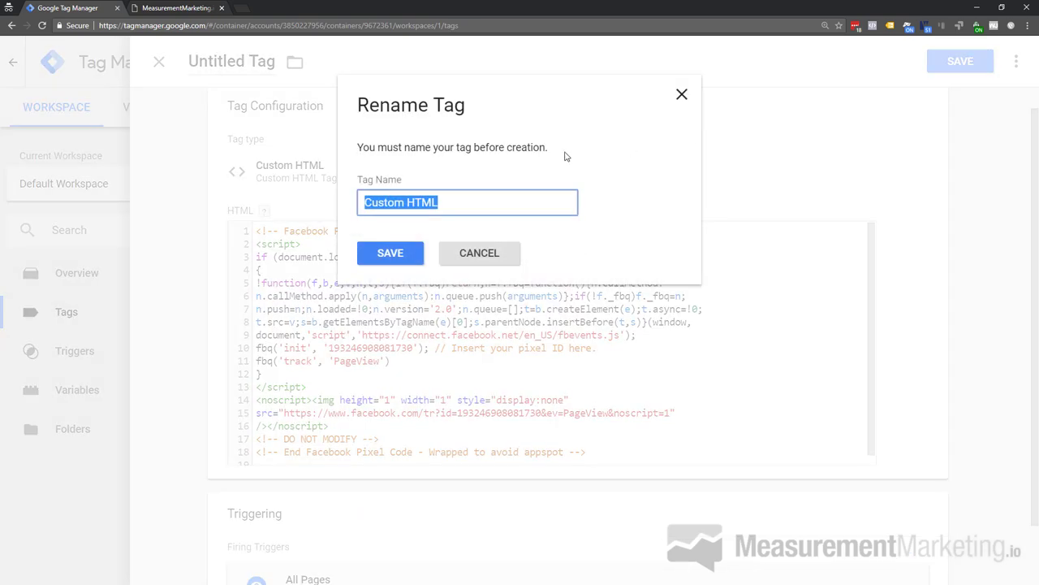
text(FB)
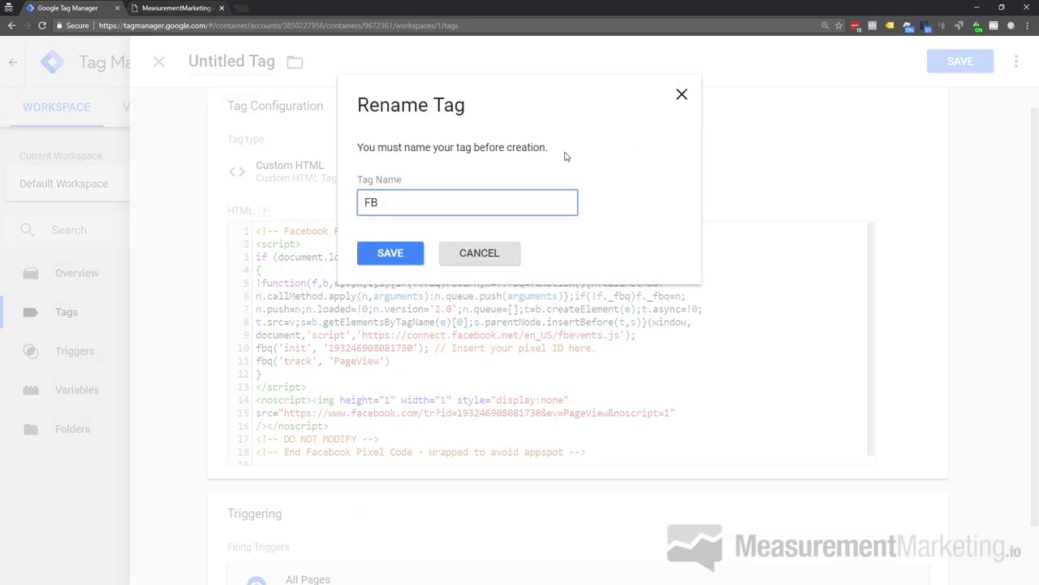
text( - PageView)
click(387, 256)
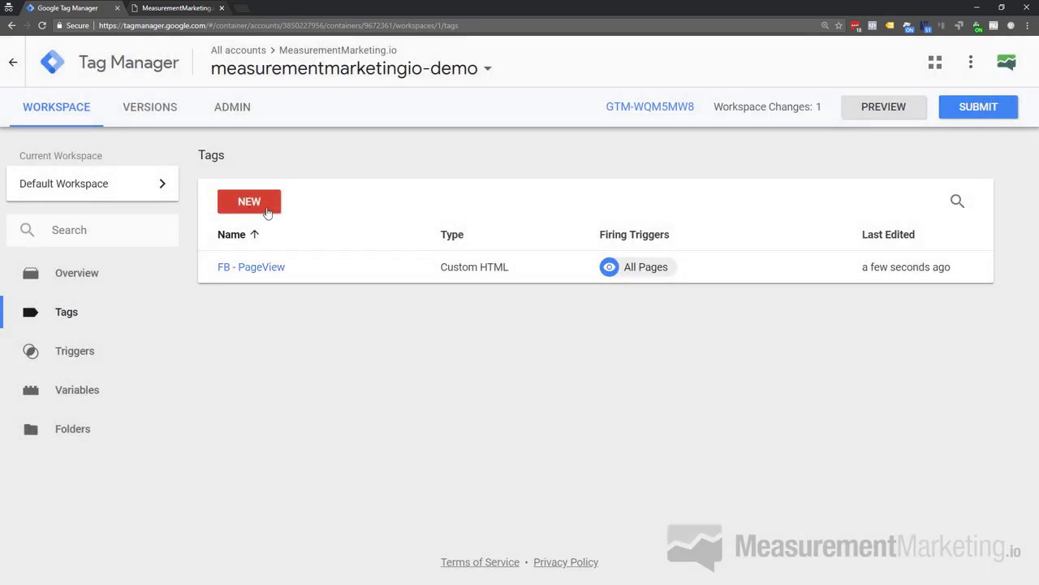
Start preview mode for the Default Workspace and reload the MeasurementMarketing.io demo site in its browser tab.
click(883, 110)
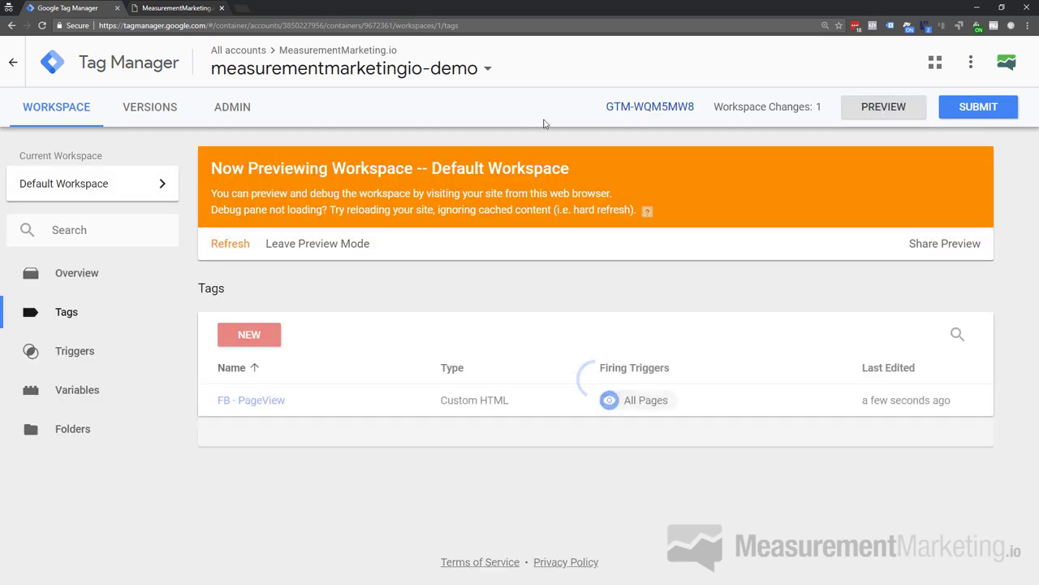
click(155, 9)
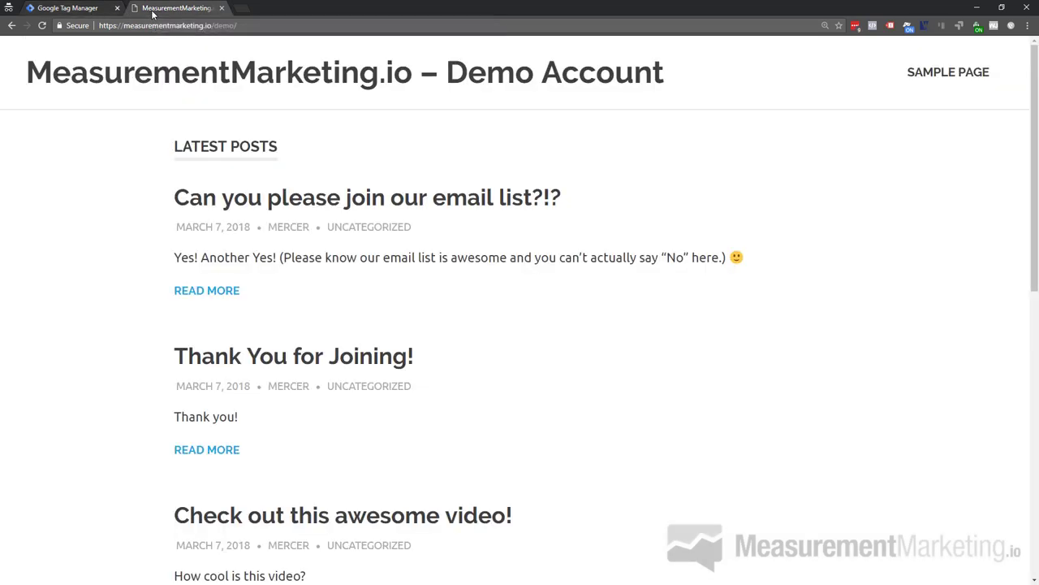
click(41, 25)
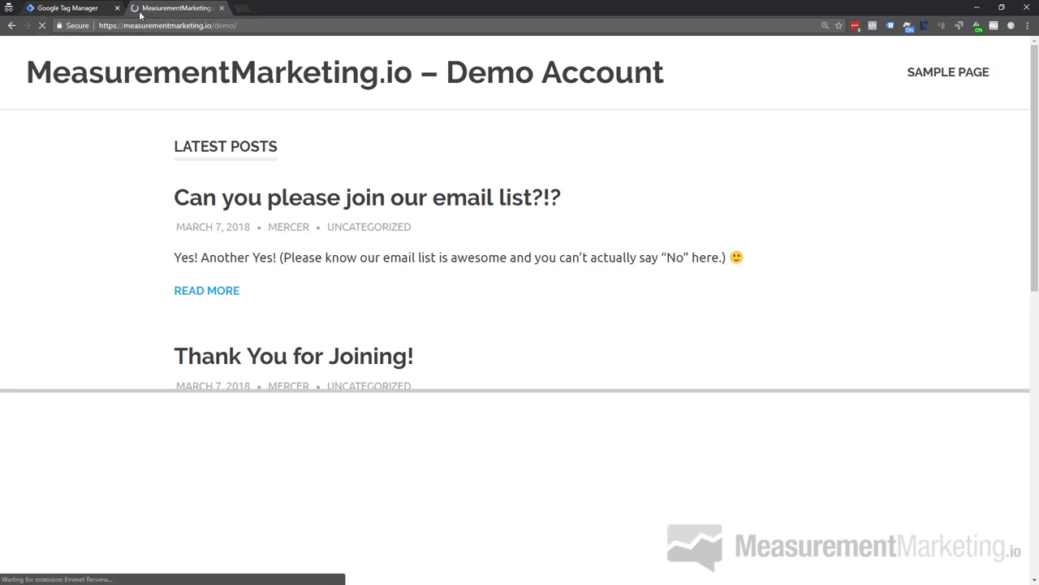
Enlarge the debug pane on the demo site to view the fired tags, and inspect the page with Facebook Pixel Helper.
drag(361, 391, 379, 324)
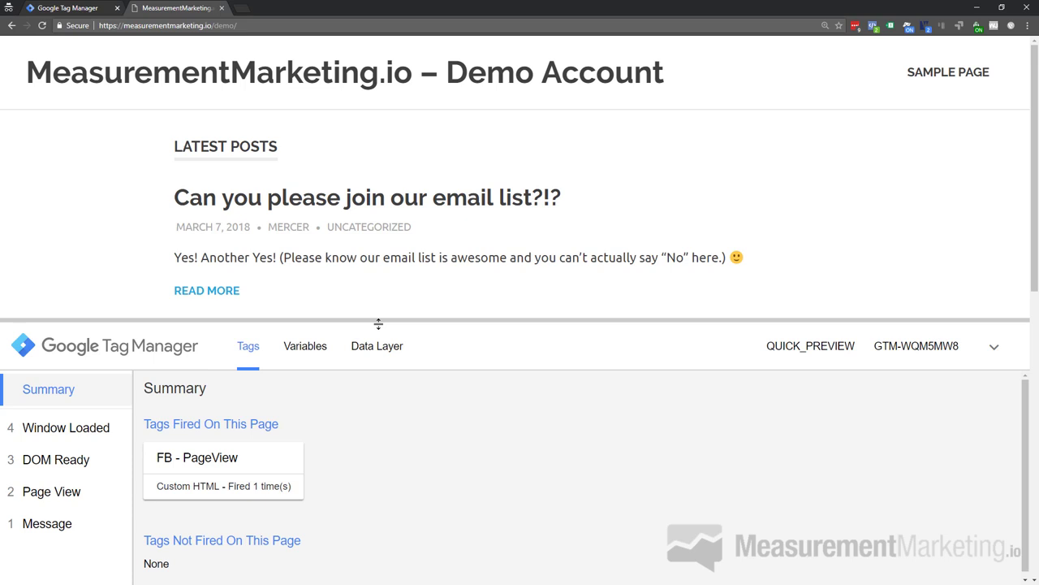
drag(378, 324, 379, 320)
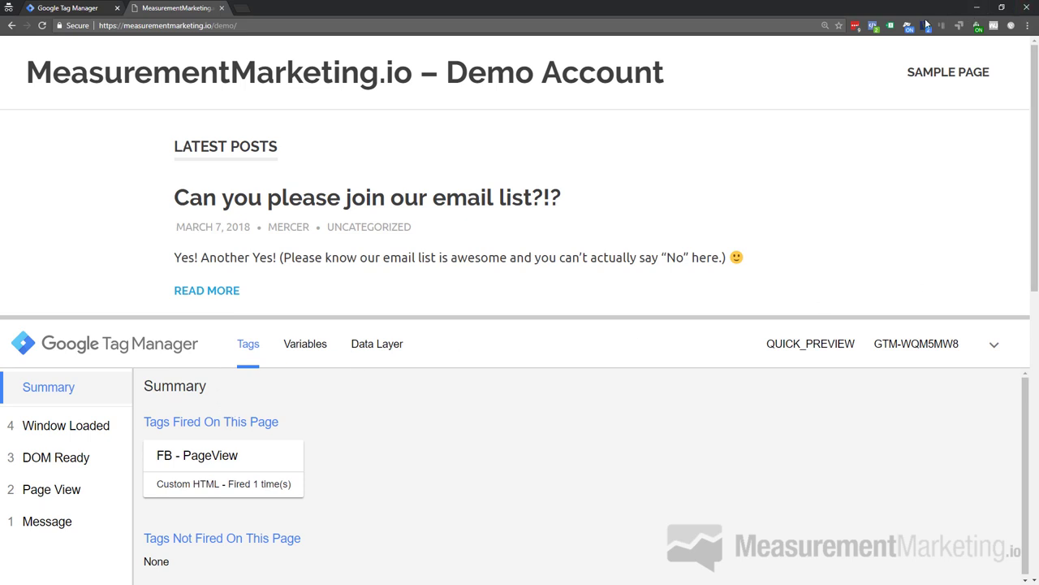
click(873, 26)
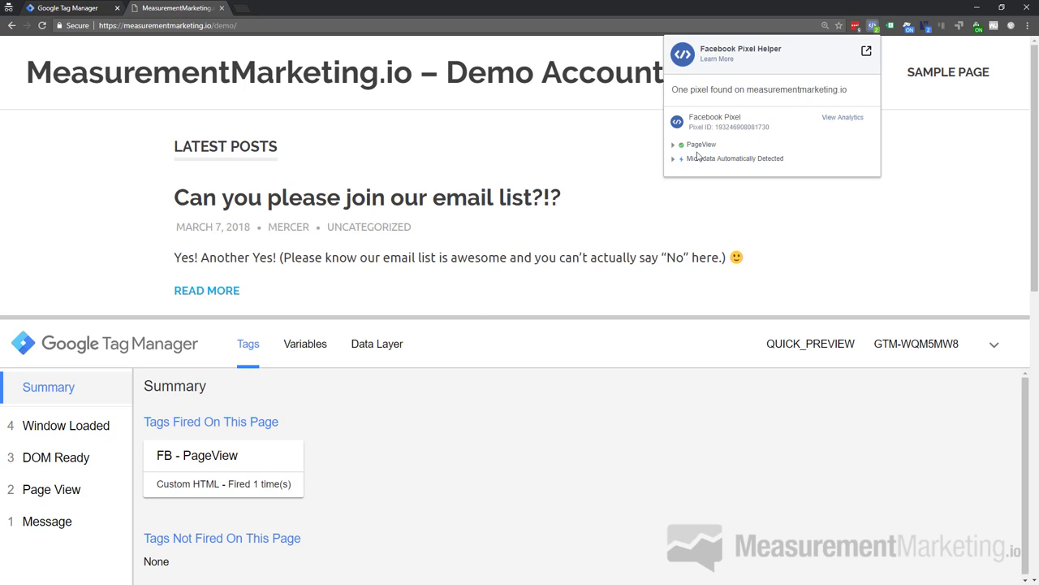
Return to Google Tag Manager and leave preview mode for the Default Workspace.
click(62, 9)
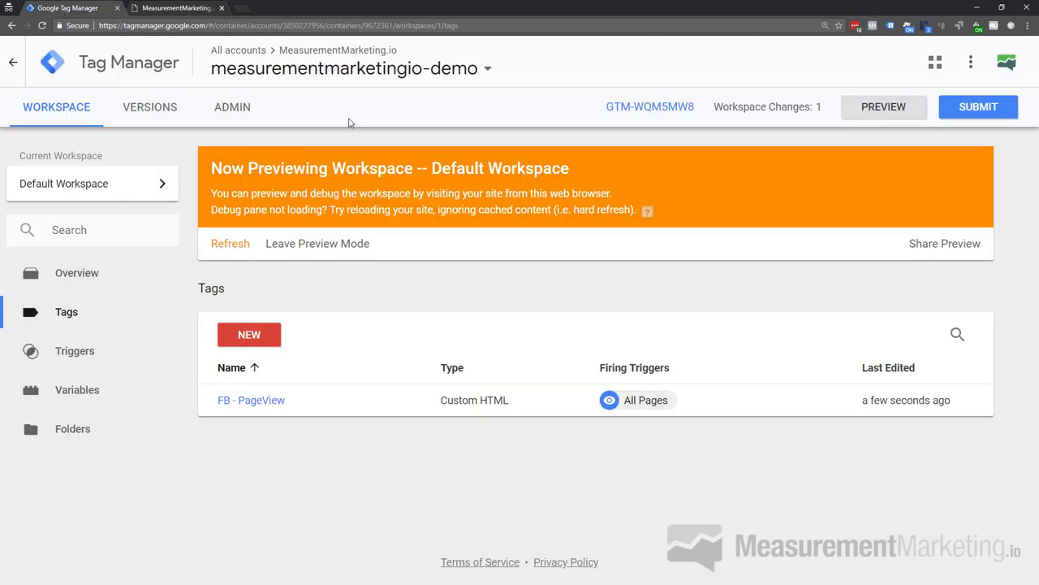
click(325, 245)
click(407, 206)
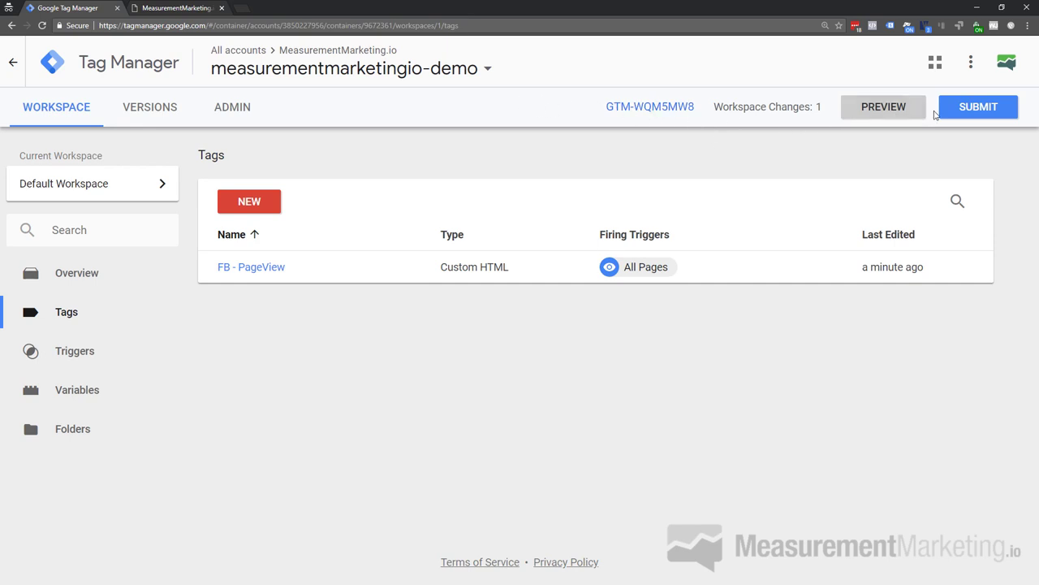
Submit the workspace changes with the version name "Created FB PageView" and publish them to the Live environment.
click(977, 113)
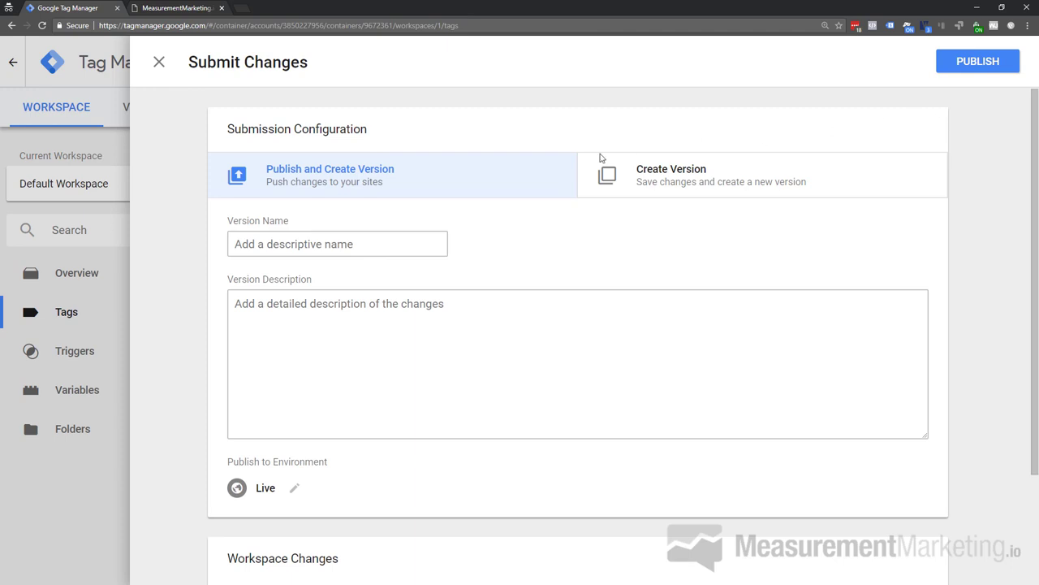
click(354, 243)
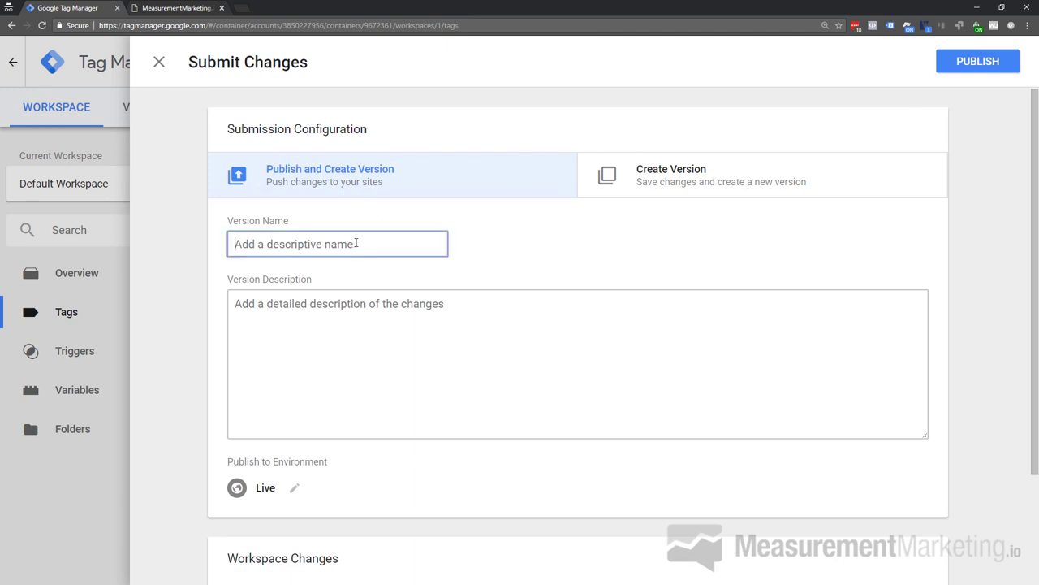
text(A)
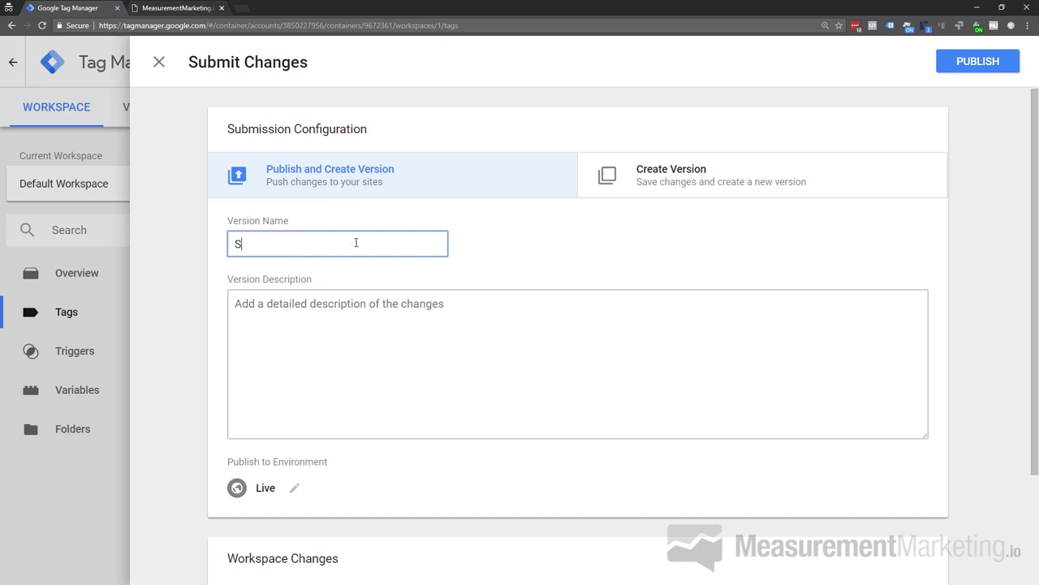
text(Created FB PageView)
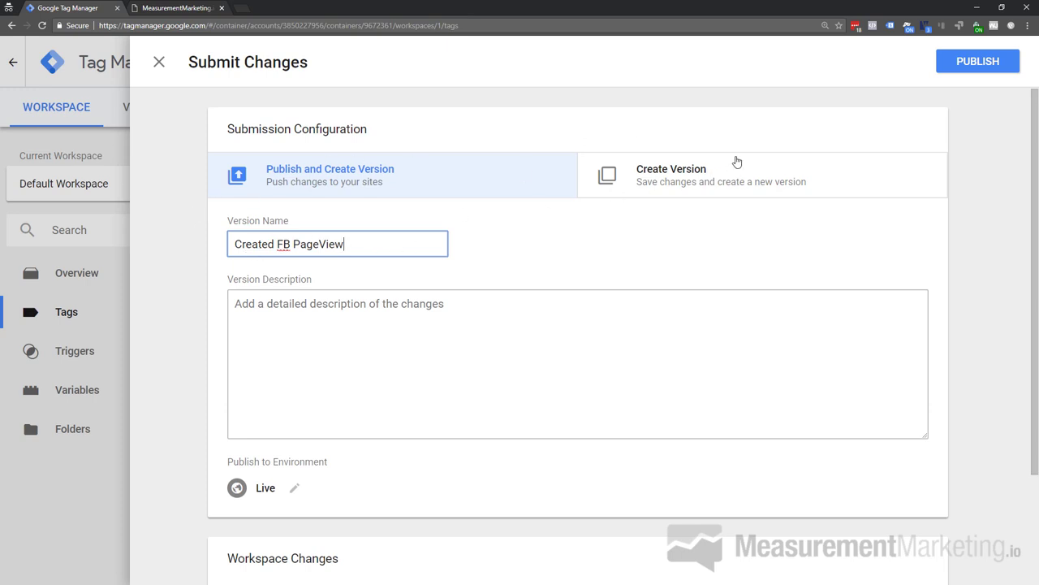
click(978, 67)
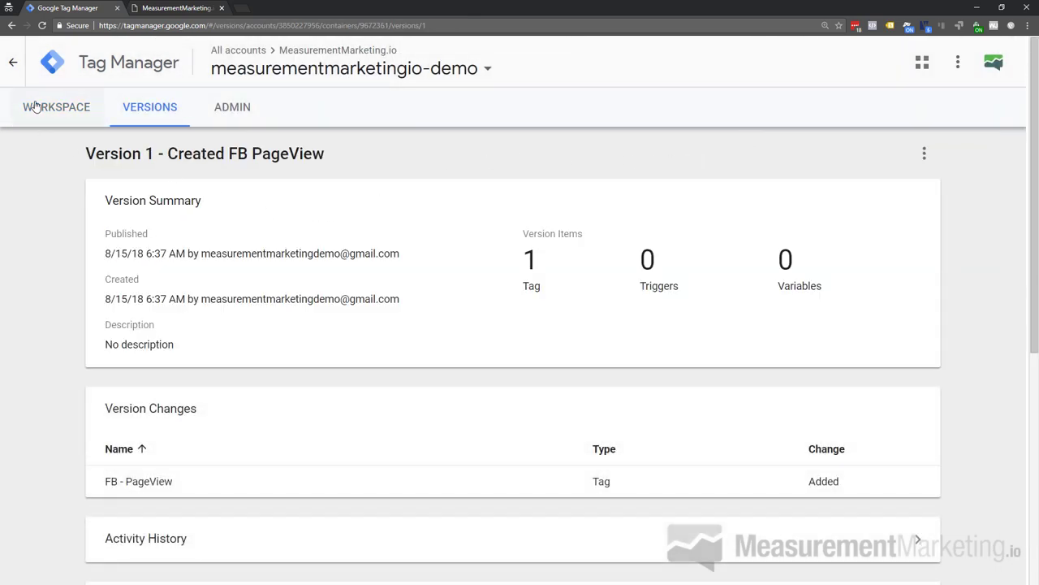
Look over the published version's details and go back to the workspace's tag list.
scroll(260, 341, down, 3)
scroll(296, 390, up, 3)
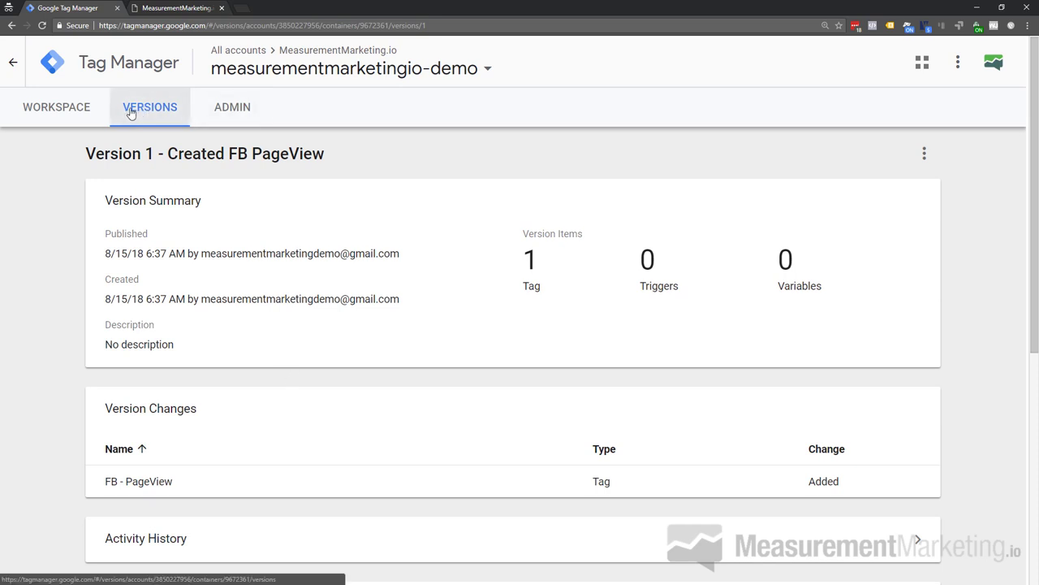
click(57, 113)
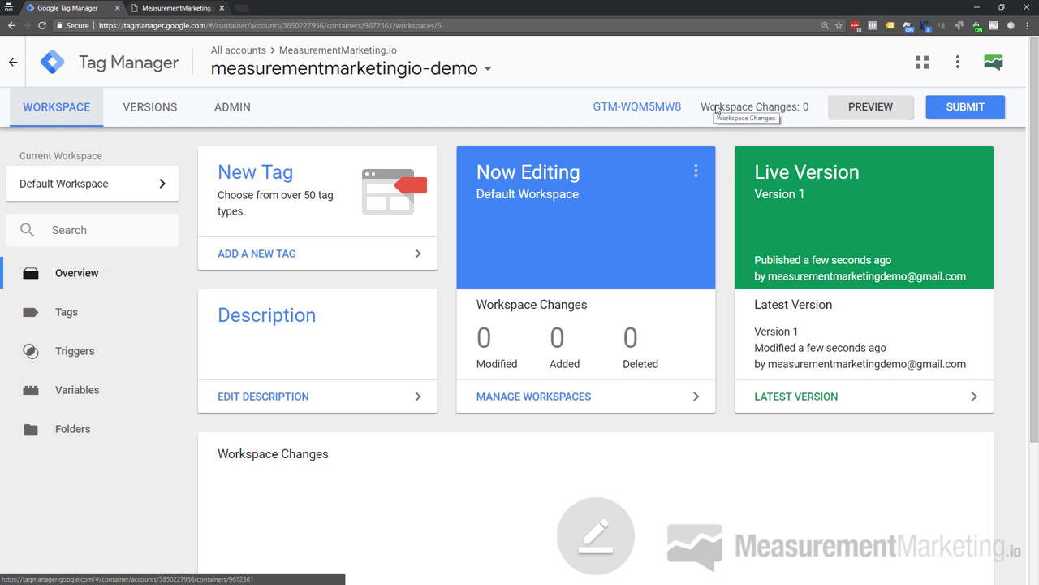
click(70, 317)
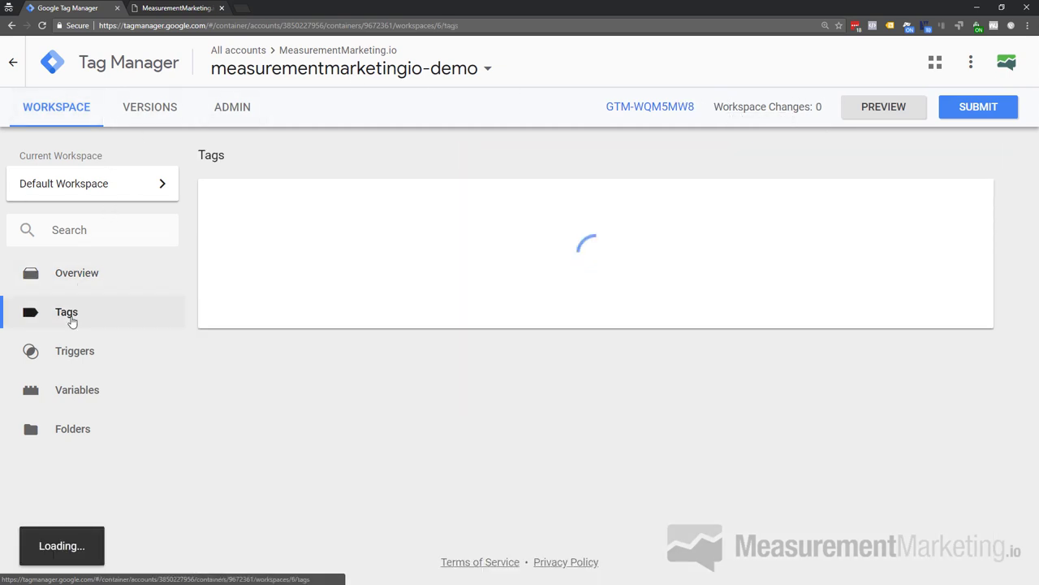
On the demo site, open the "Can you please join our email list?!?" post and go from there to "Thank You for Joining!".
click(151, 9)
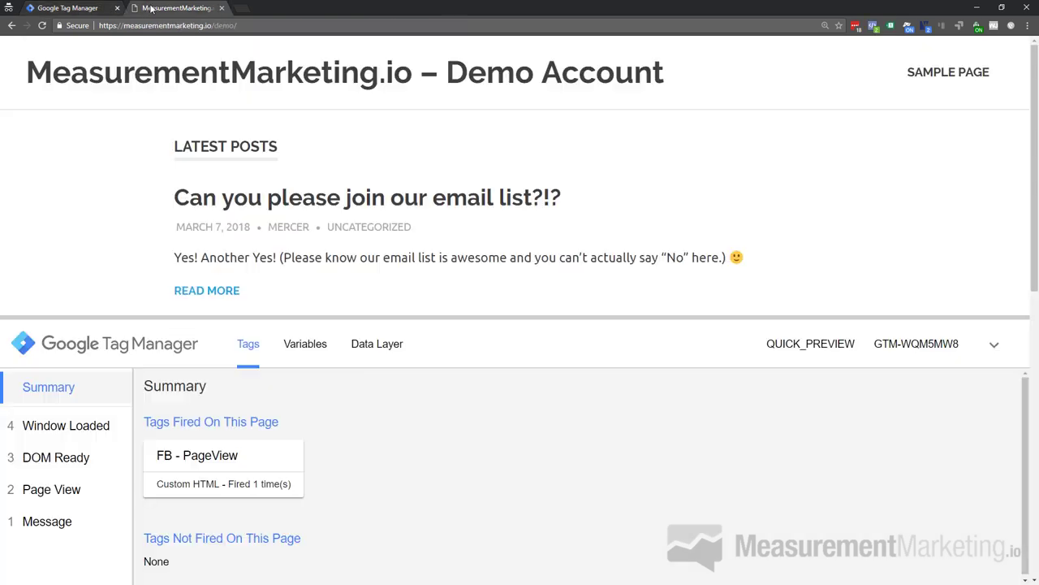
click(265, 203)
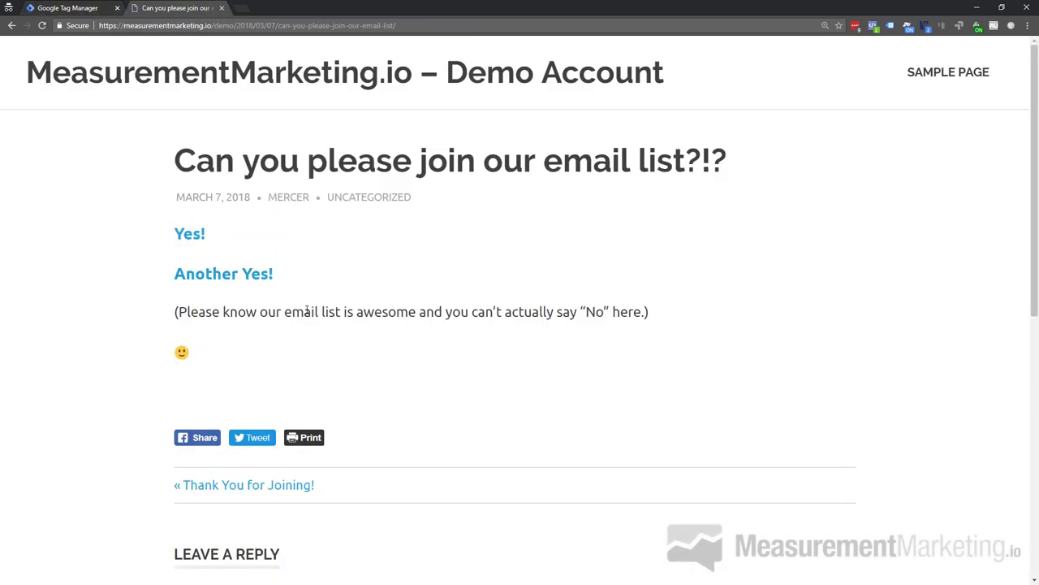
scroll(294, 320, down, 3)
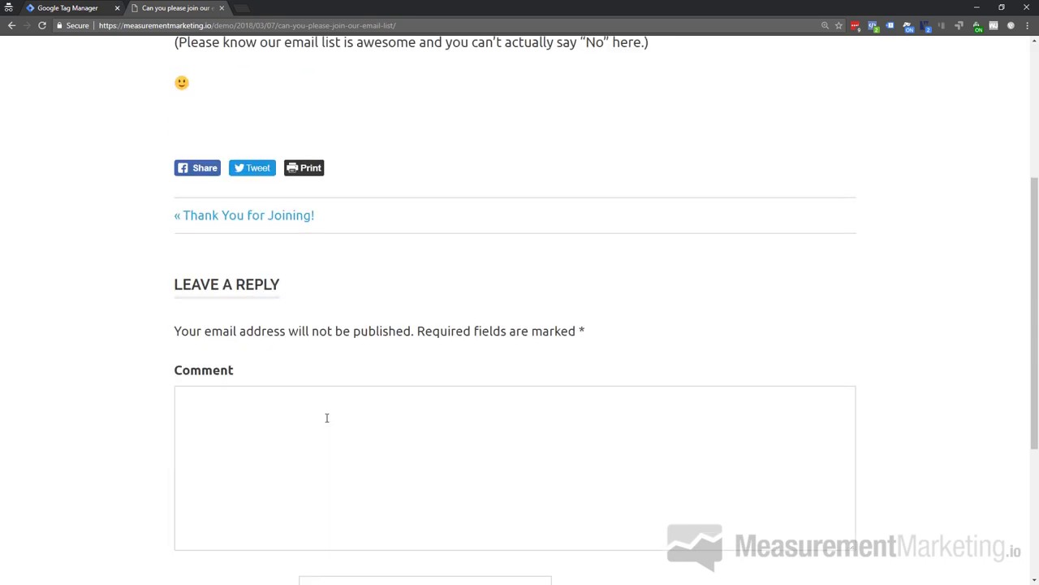
click(283, 215)
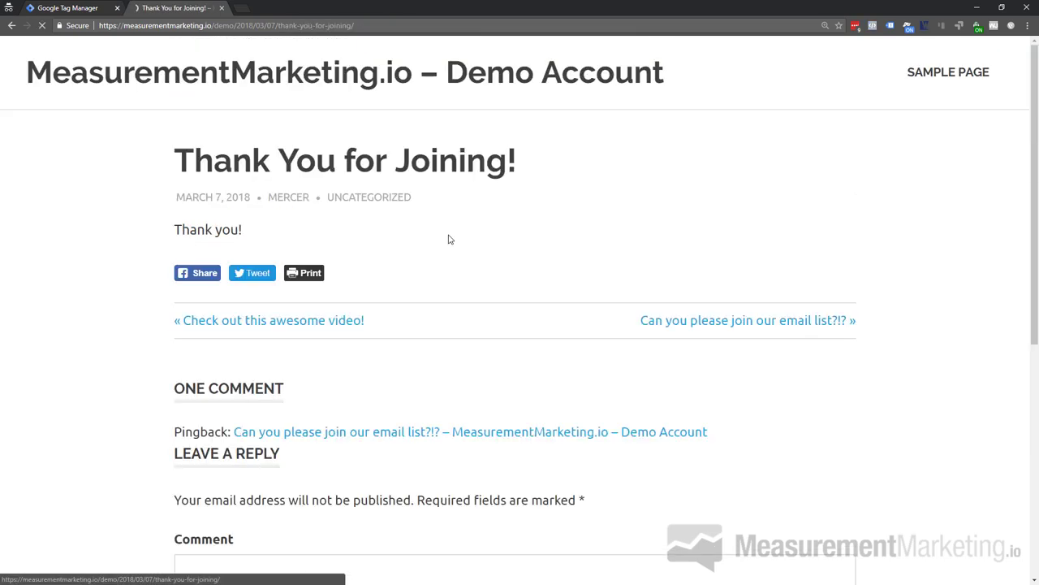
Check the pixel on the Thank You for Joining page with Facebook Pixel Helper, highlight its pixel ID, and close the helper.
click(873, 28)
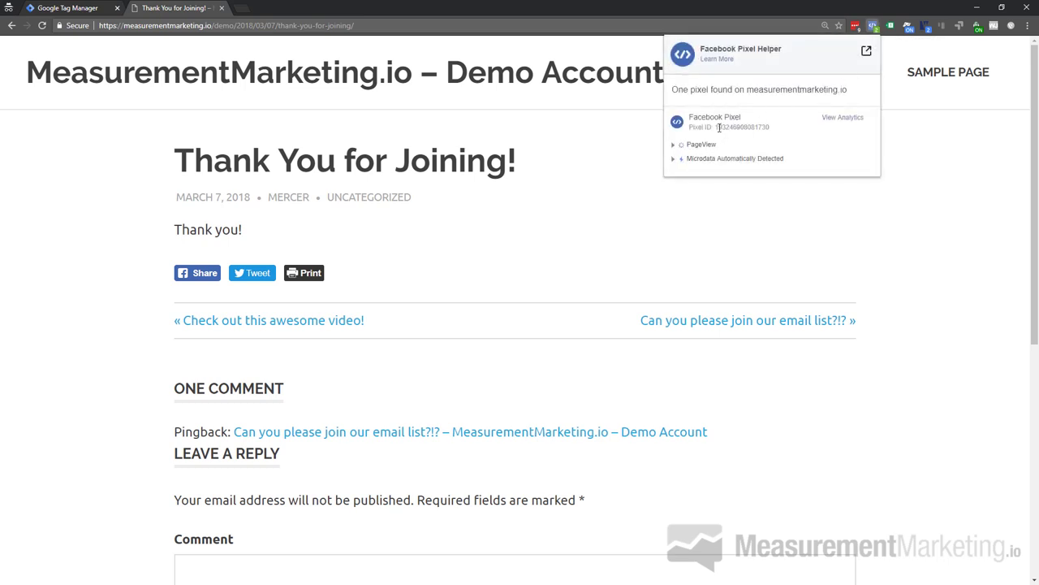
drag(715, 127, 774, 127)
click(545, 153)
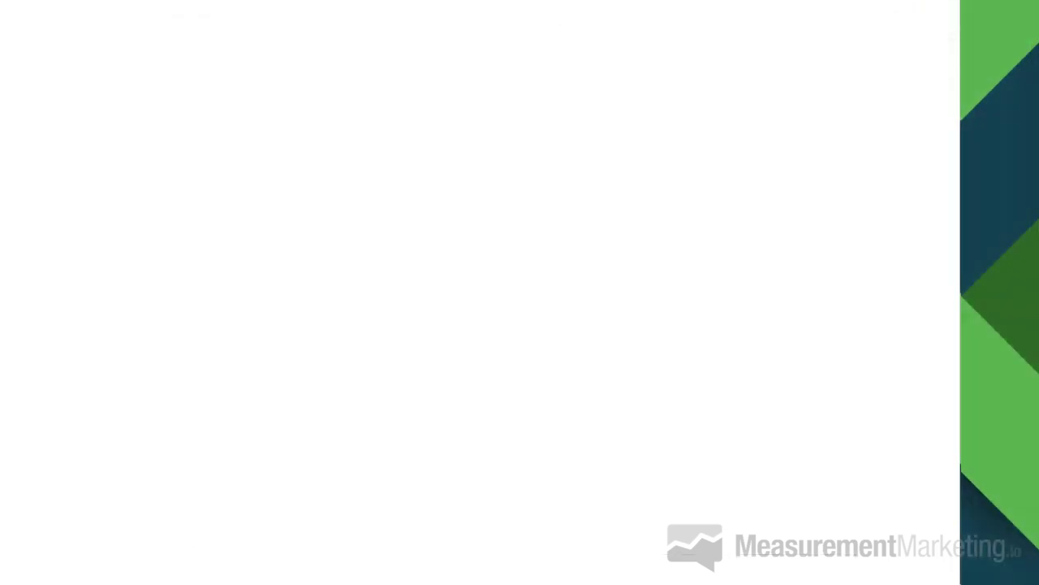